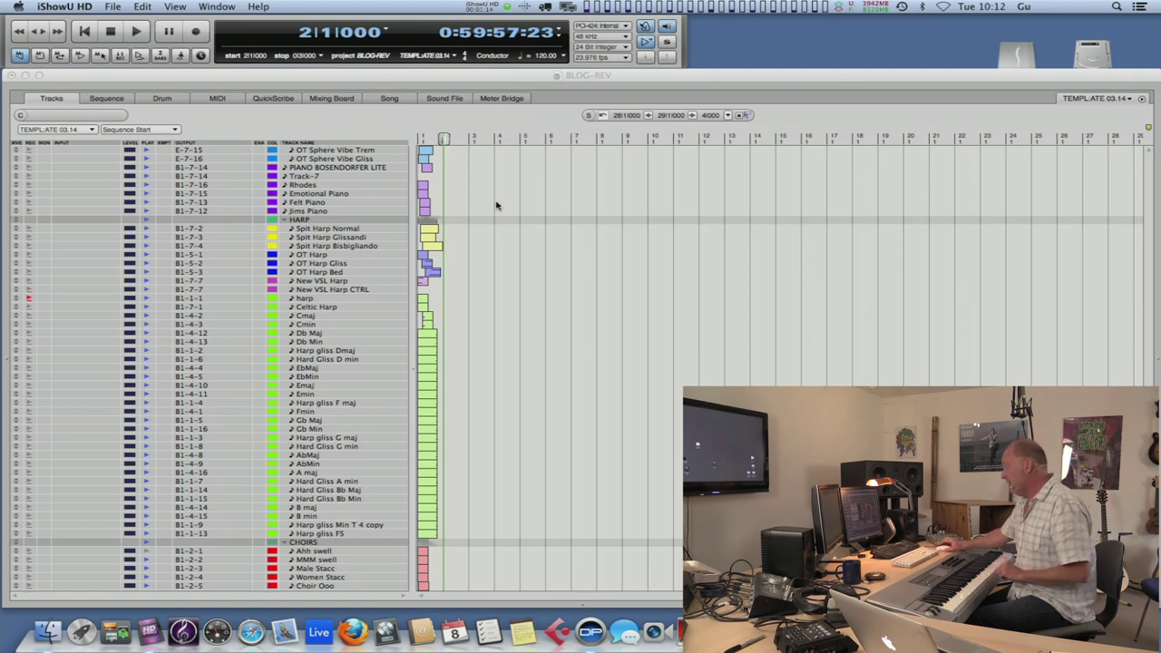
# Run a short test recording from measure 2 to check the current tempo
pyautogui.click(496, 203)
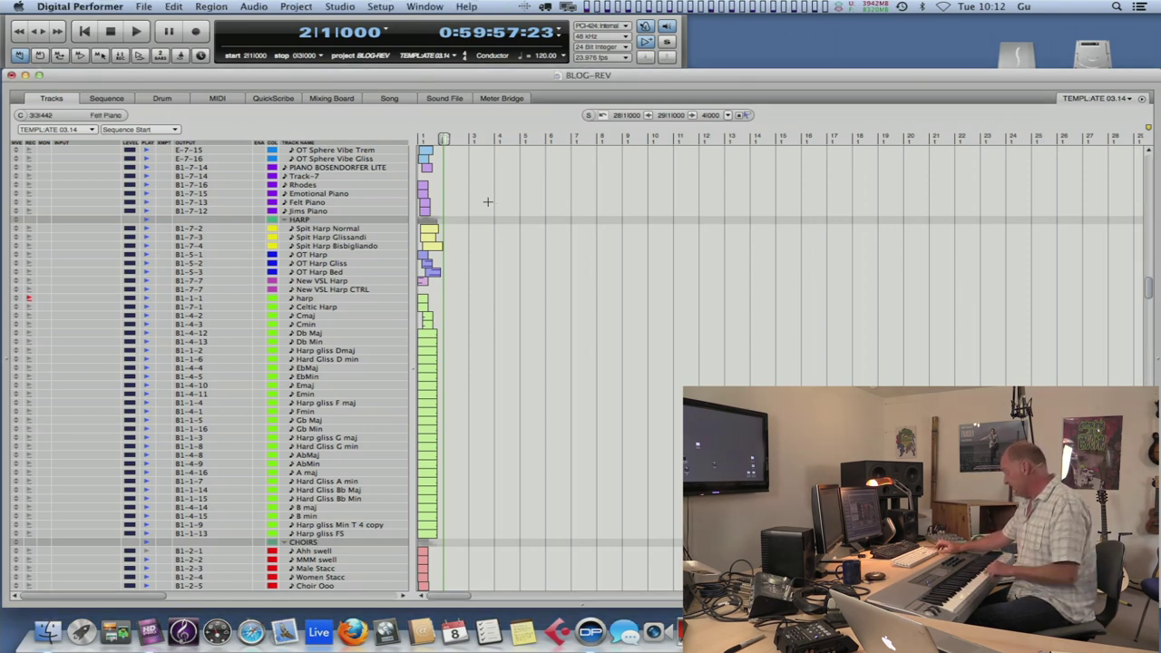
pyautogui.press('space')
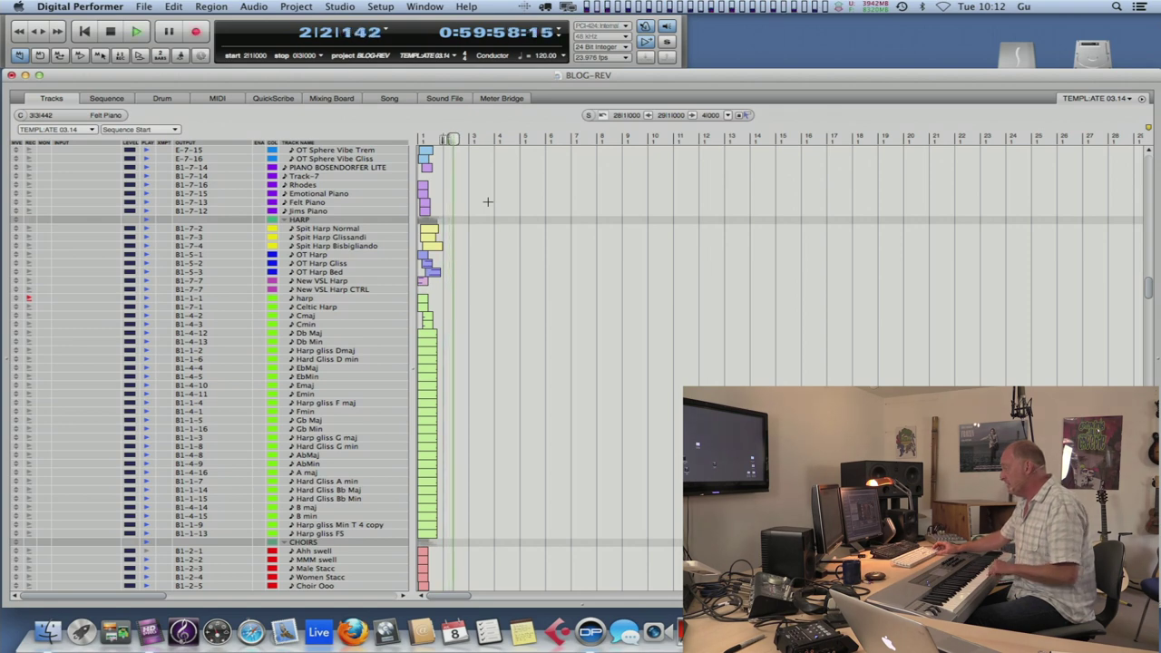
pyautogui.press('space')
# Change the sequence tempo to 100 bpm starting at measure 2 and audition it
pyautogui.click(457, 161)
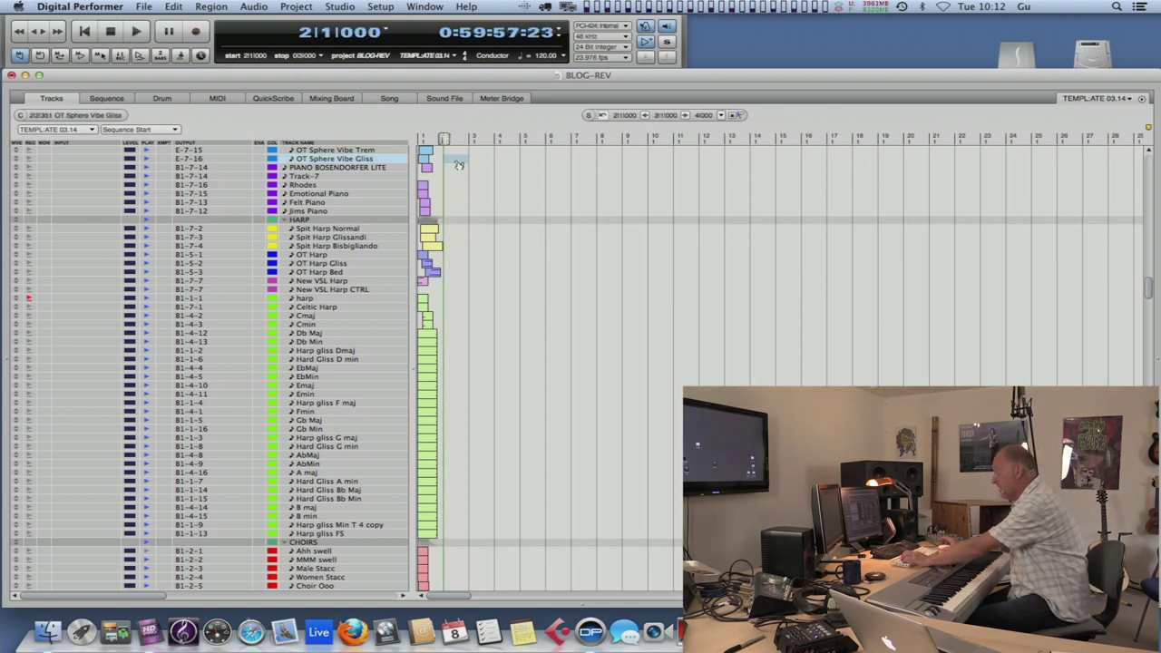
pyautogui.press('super+shift+t')
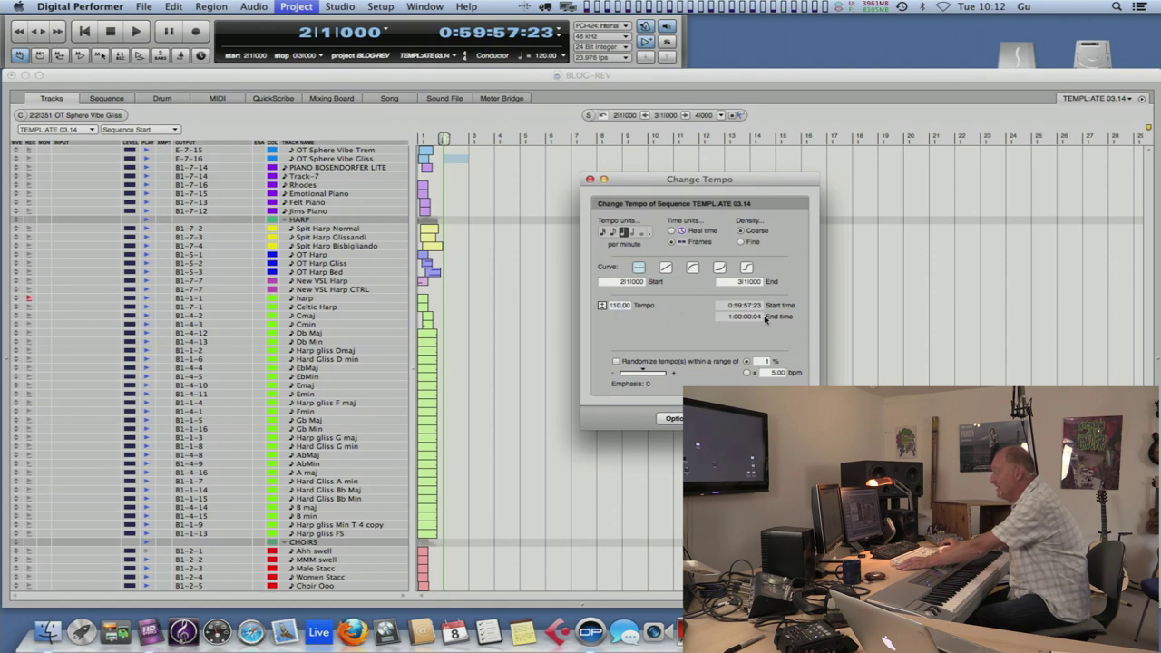
pyautogui.press('Return')
pyautogui.press('space')
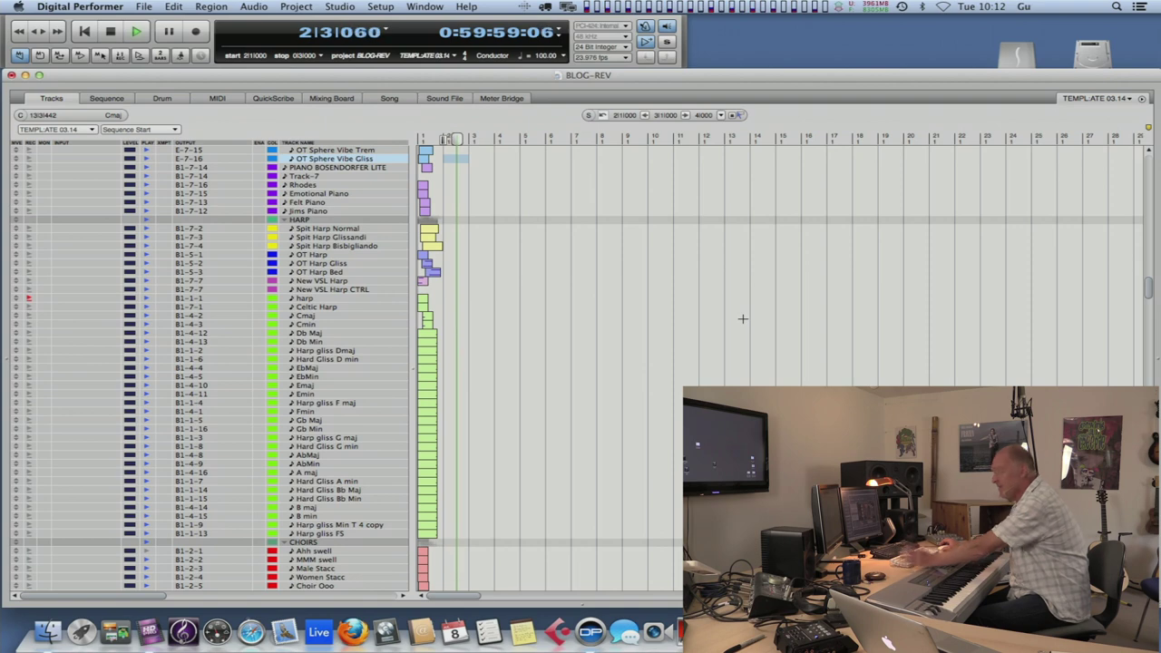
pyautogui.press('space')
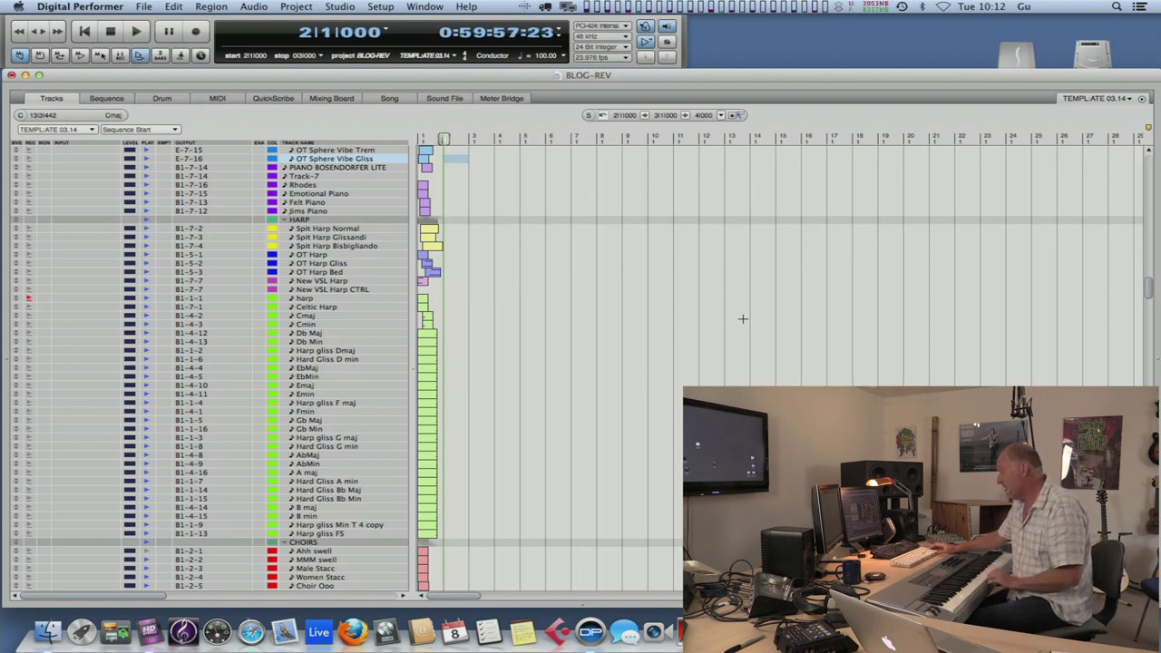
# Record a harp phrase on the armed harp track, playing from measure 3 through measure 6
pyautogui.press('space')
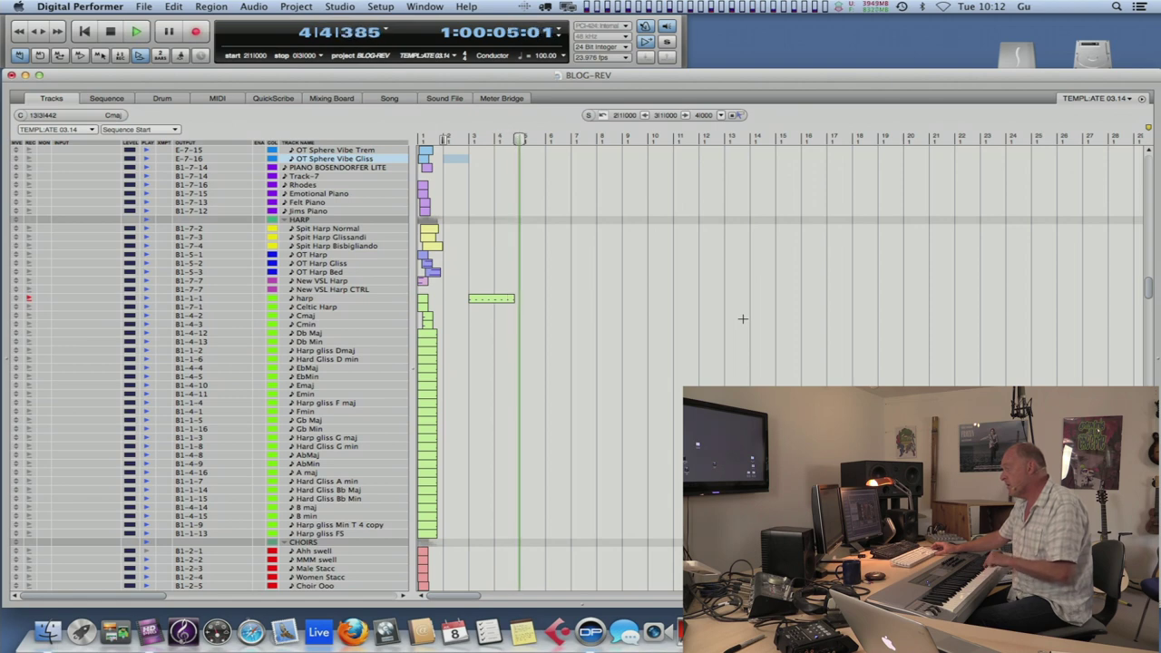
pyautogui.press('XF86AudioRaiseVolume')
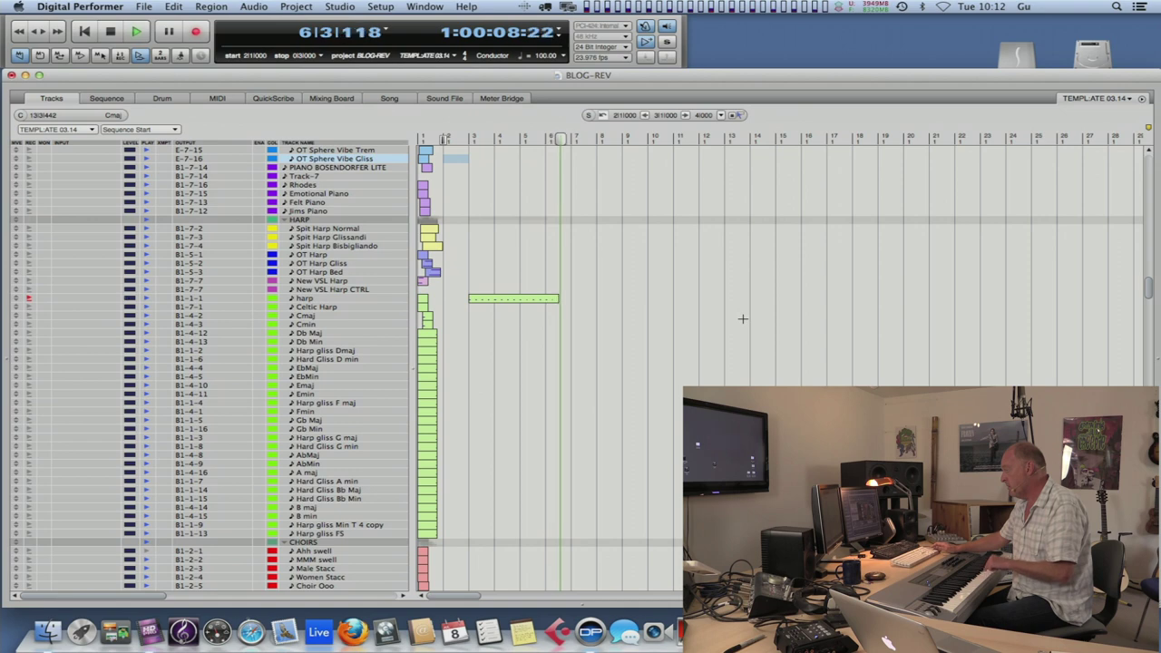
pyautogui.press('space')
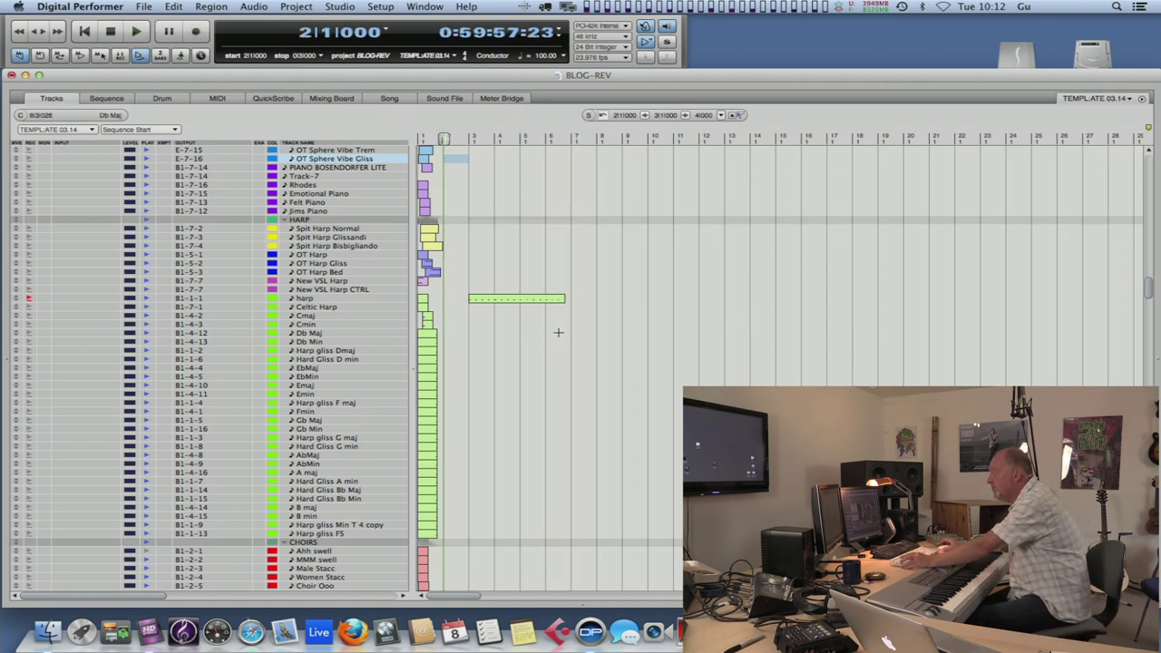
# Select the recorded harp phrase in measures 3 to 6 and repeat it to fill measures 7 through 26
pyautogui.moveTo(478, 284); pyautogui.dragTo(547, 310)
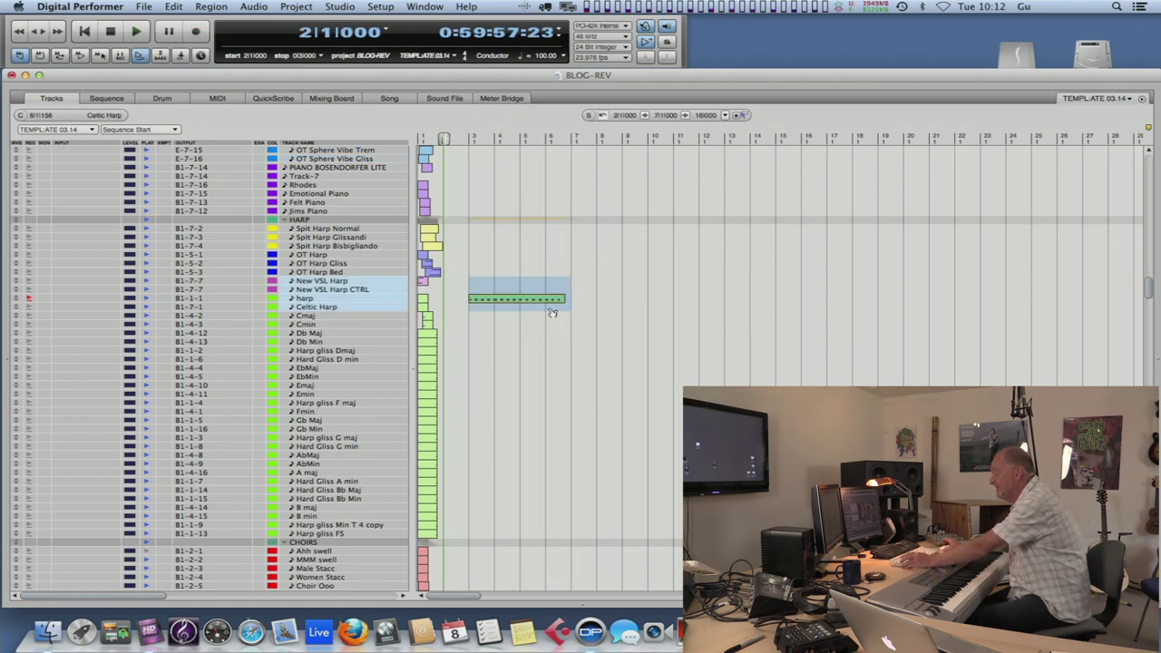
pyautogui.hotkey('alt', 'r')
pyautogui.press('Return')
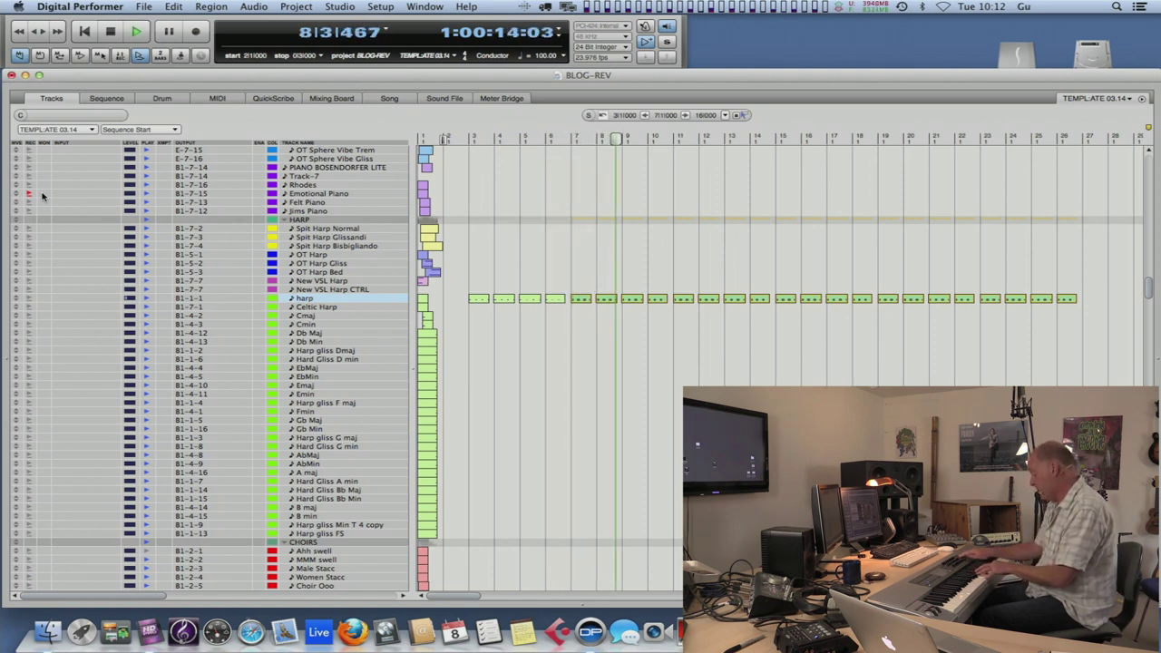
# Record a piano part on the Emotional Piano track over the harp pattern, through about measure 18
pyautogui.press('space')
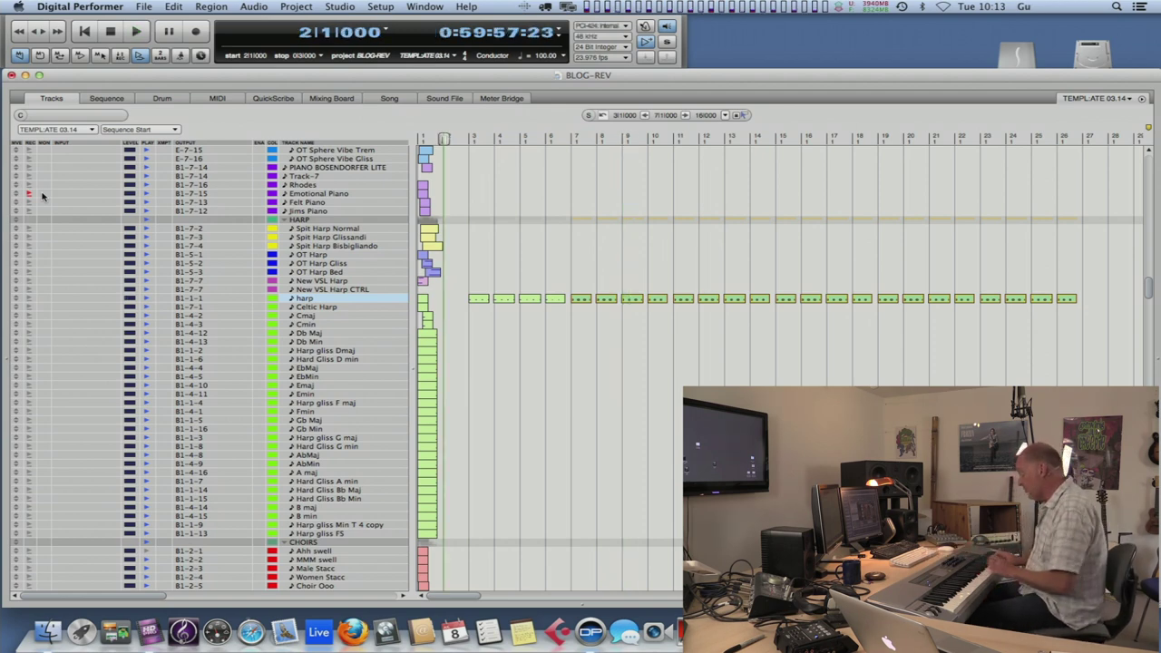
pyautogui.press('space')
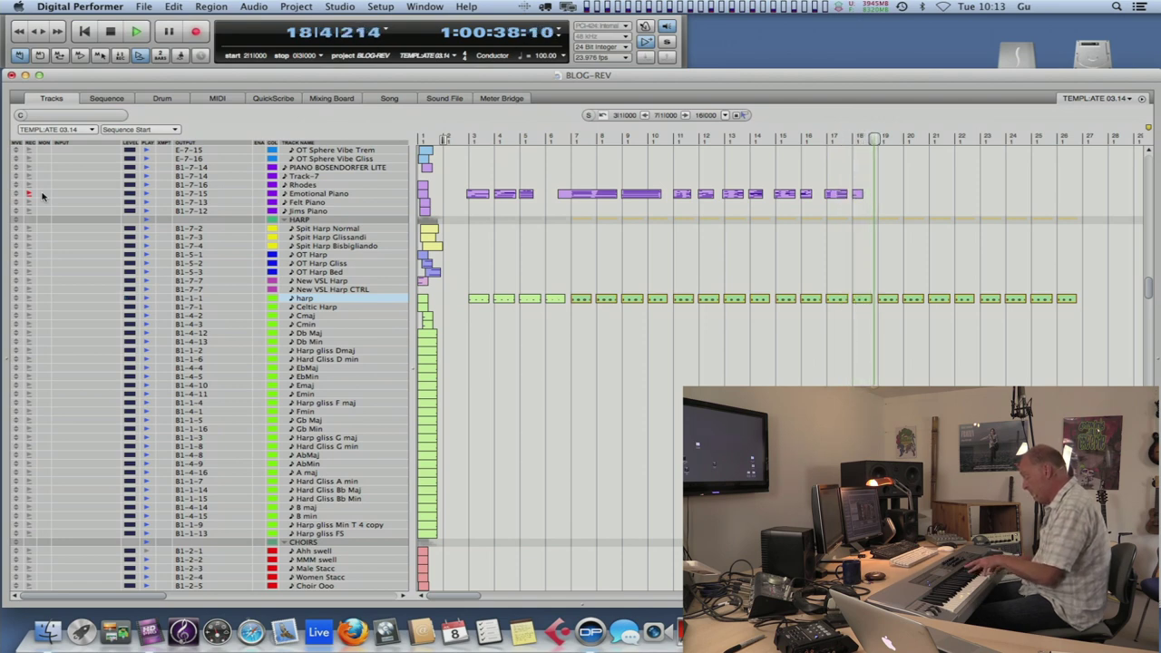
# Delete the Emotional Piano material before measure 11 and move the remaining phrase to start at measure 5
pyautogui.moveTo(447, 182); pyautogui.dragTo(652, 208)
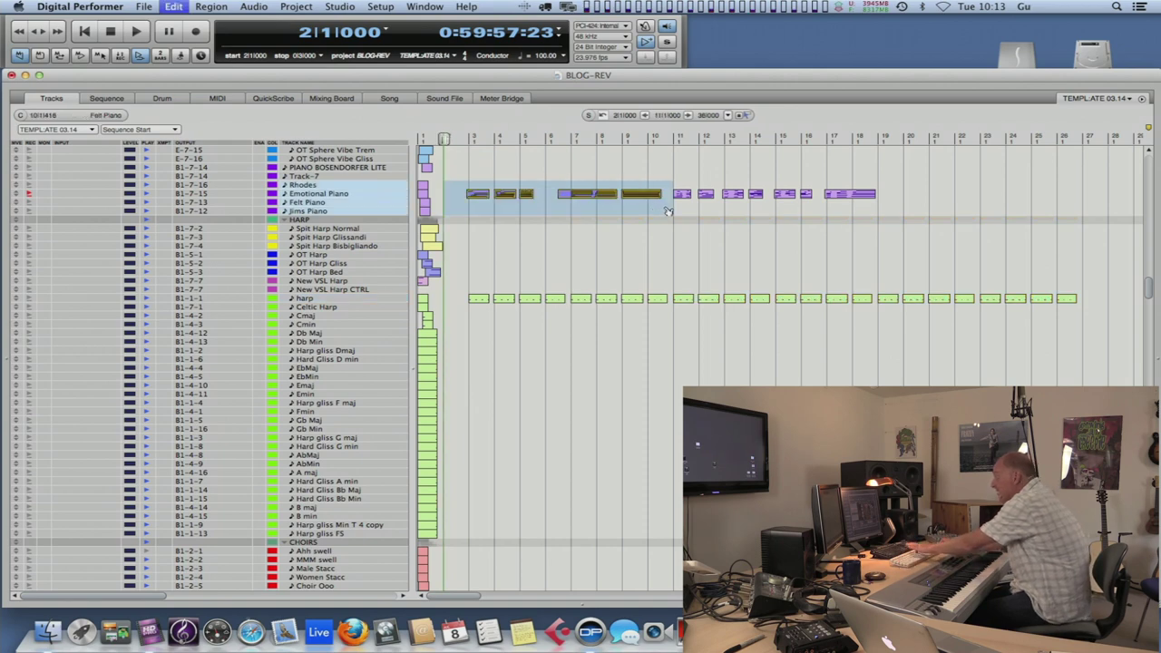
pyautogui.press('Delete')
pyautogui.moveTo(883, 192); pyautogui.dragTo(673, 194)
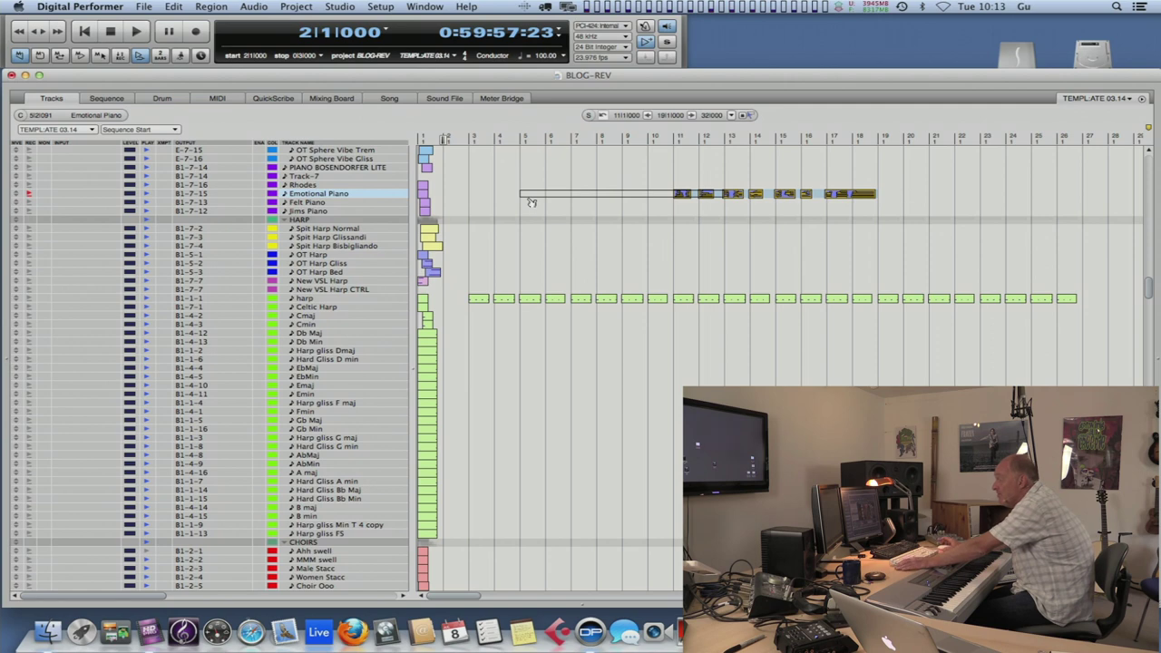
pyautogui.moveTo(532, 202); pyautogui.dragTo(531, 202)
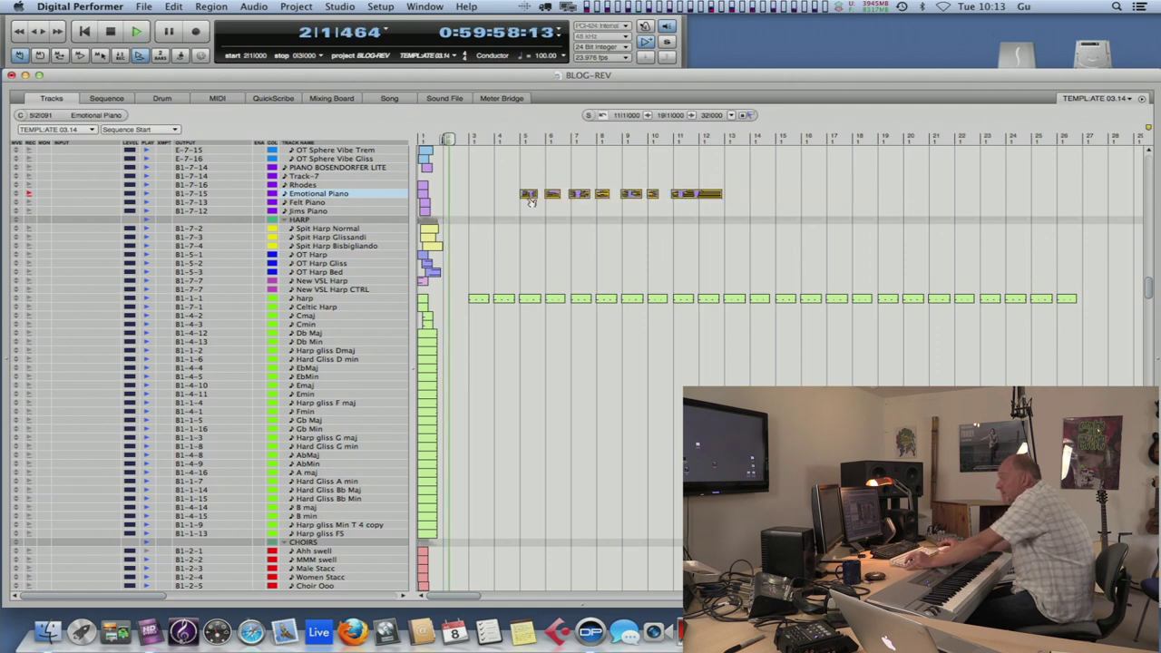
# Review the moved piano phrase during playback and copy it to start at measure 14 on the Emotional Piano track
pyautogui.press('super+bracketright')
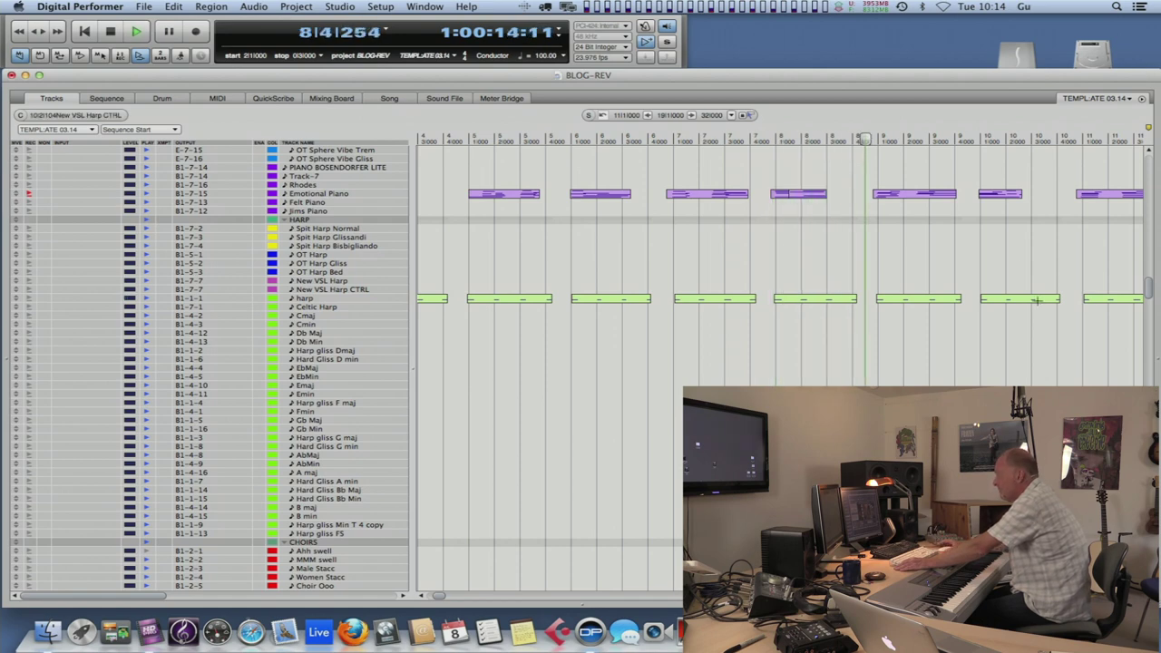
pyautogui.press('super+bracketleft')
pyautogui.press('super+bracketleft')
pyautogui.press('super+bracketleft')
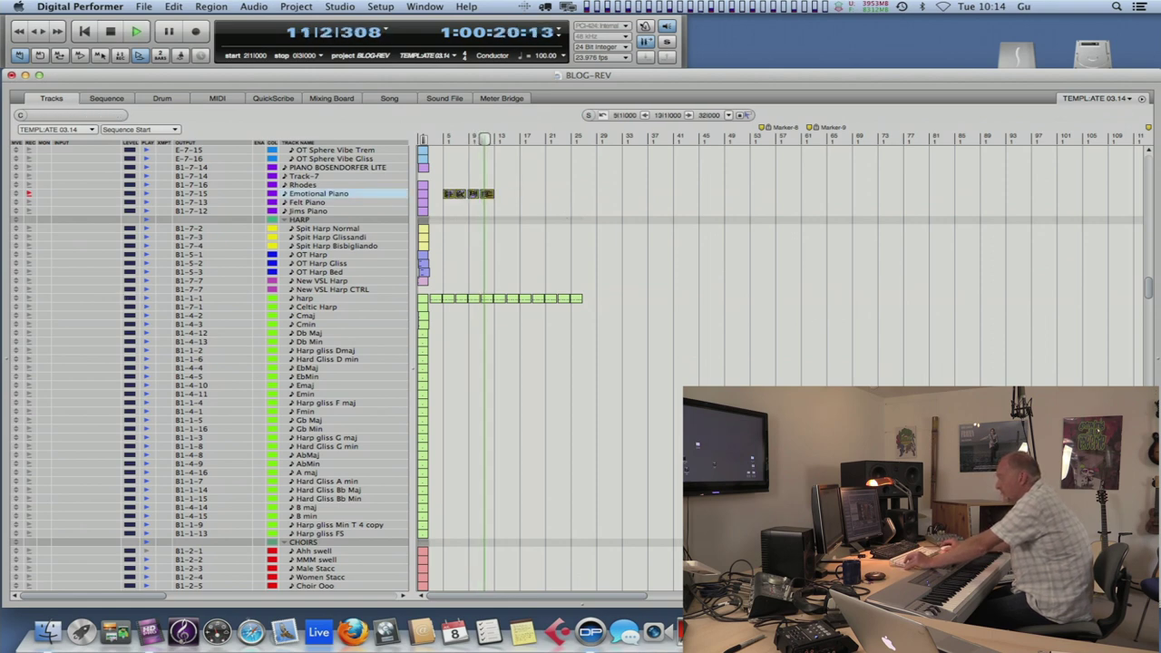
pyautogui.press('super+bracketright')
pyautogui.press('super+bracketright')
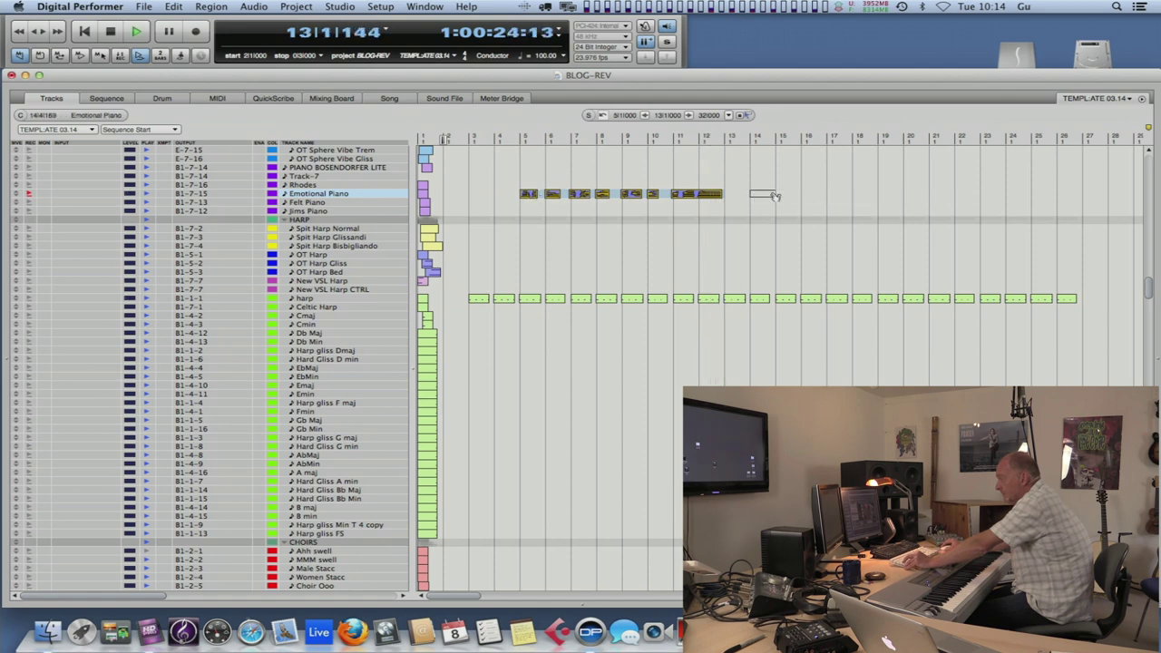
pyautogui.moveTo(774, 197); pyautogui.dragTo(774, 197)
pyautogui.press('space')
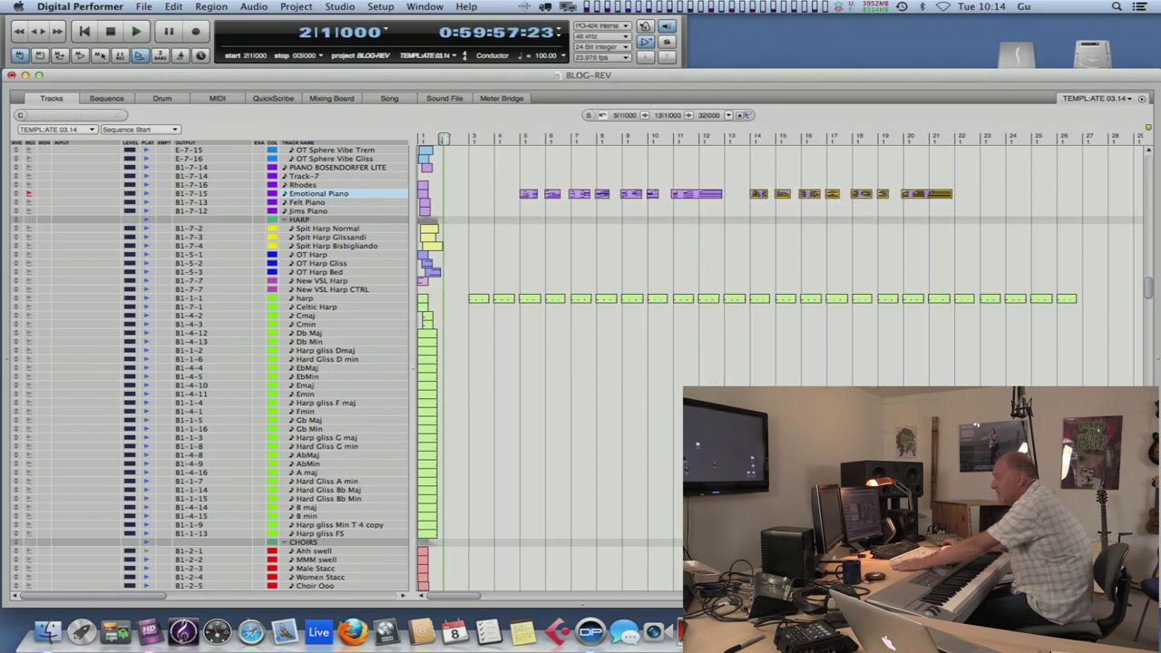
# Find the VSL Clarinet track among the woodwinds, arm it and record a clarinet line through about measure 12
pyautogui.press('space')
pyautogui.moveTo(1153, 298); pyautogui.dragTo(1158, 136)
pyautogui.scroll(5, 1151, 283)
pyautogui.scroll(-10, 609, 260)
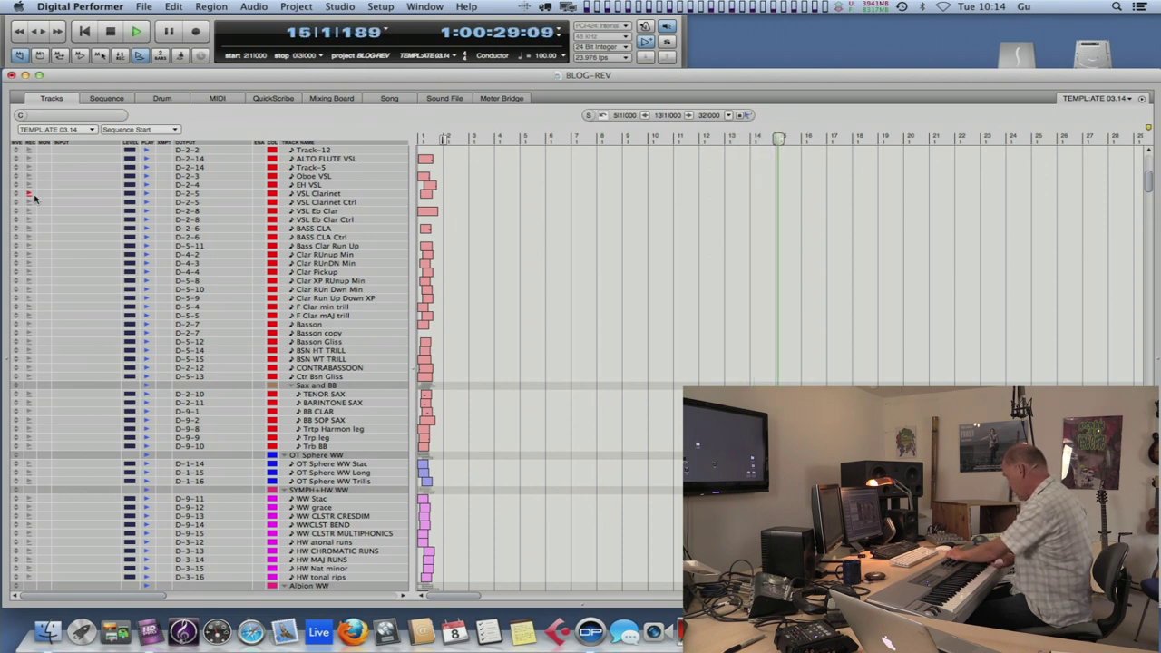
pyautogui.press('space')
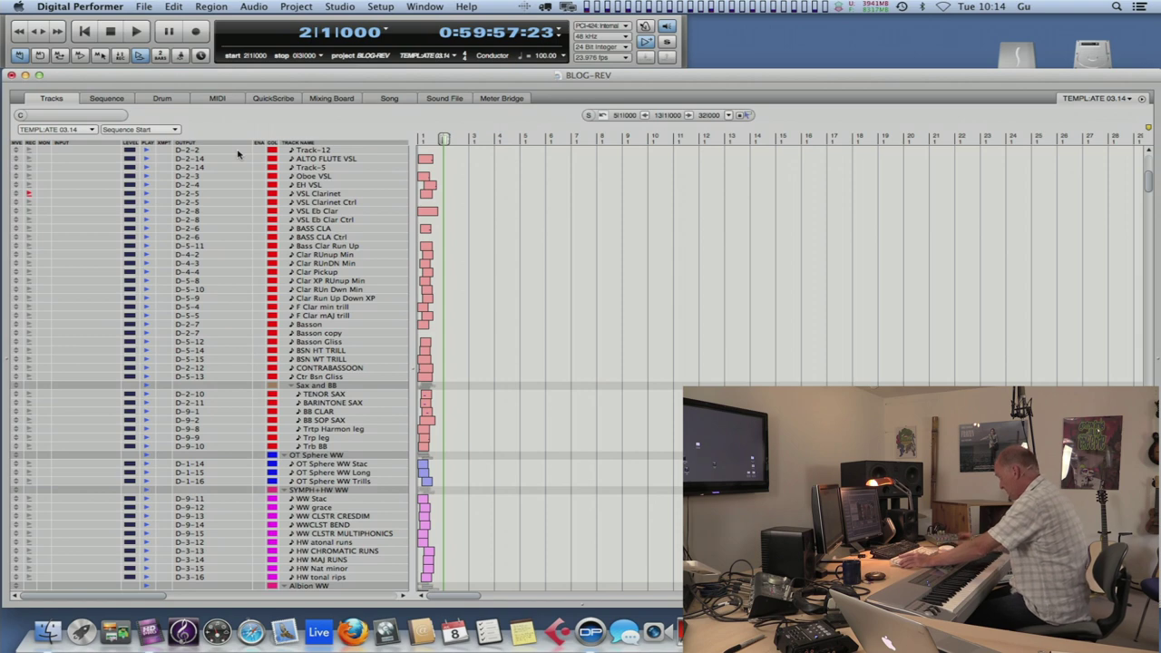
pyautogui.press('KP_3')
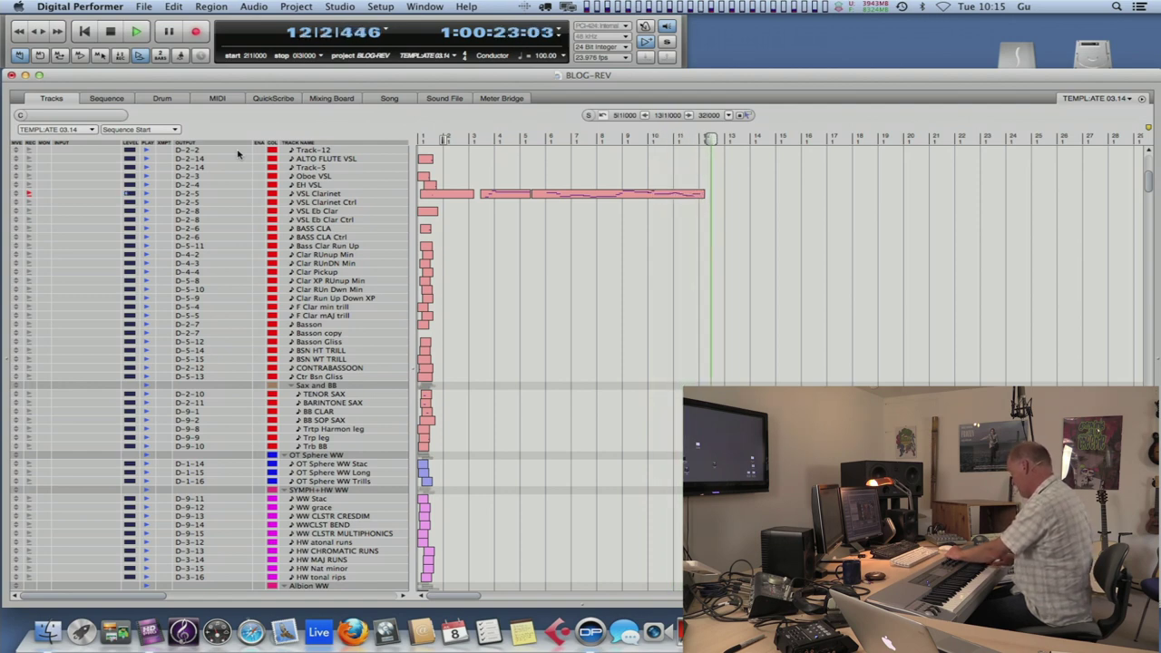
pyautogui.press('space')
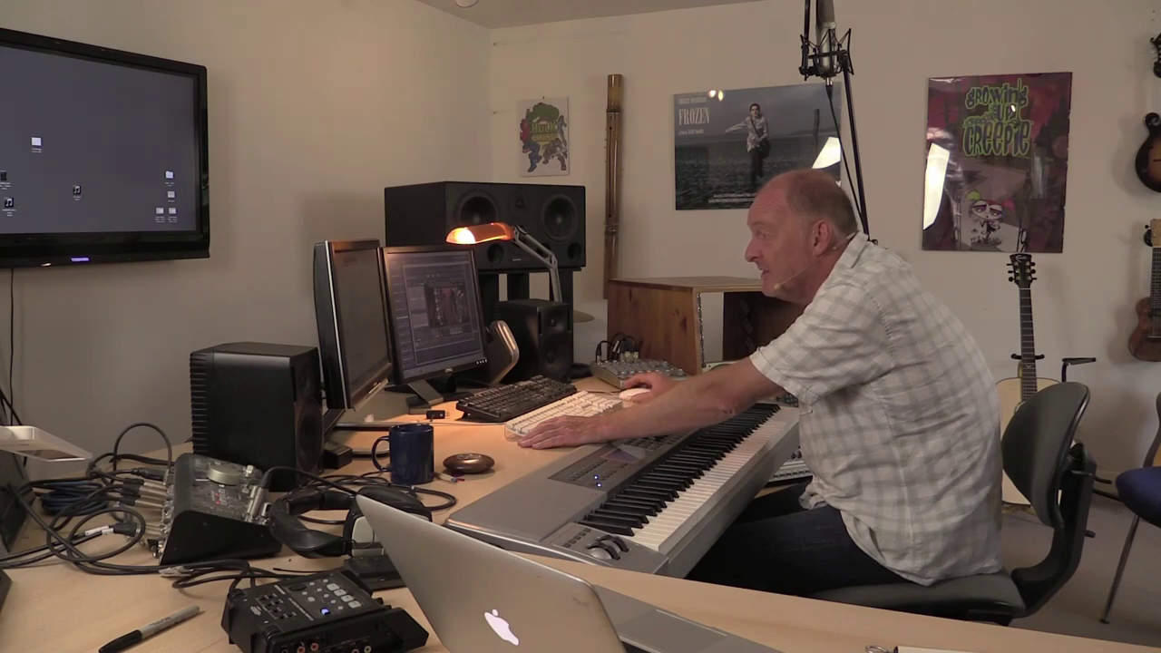
# Arm the Vln Ens Perdition track and record a violin line through about measure 13
pyautogui.click(30, 228)
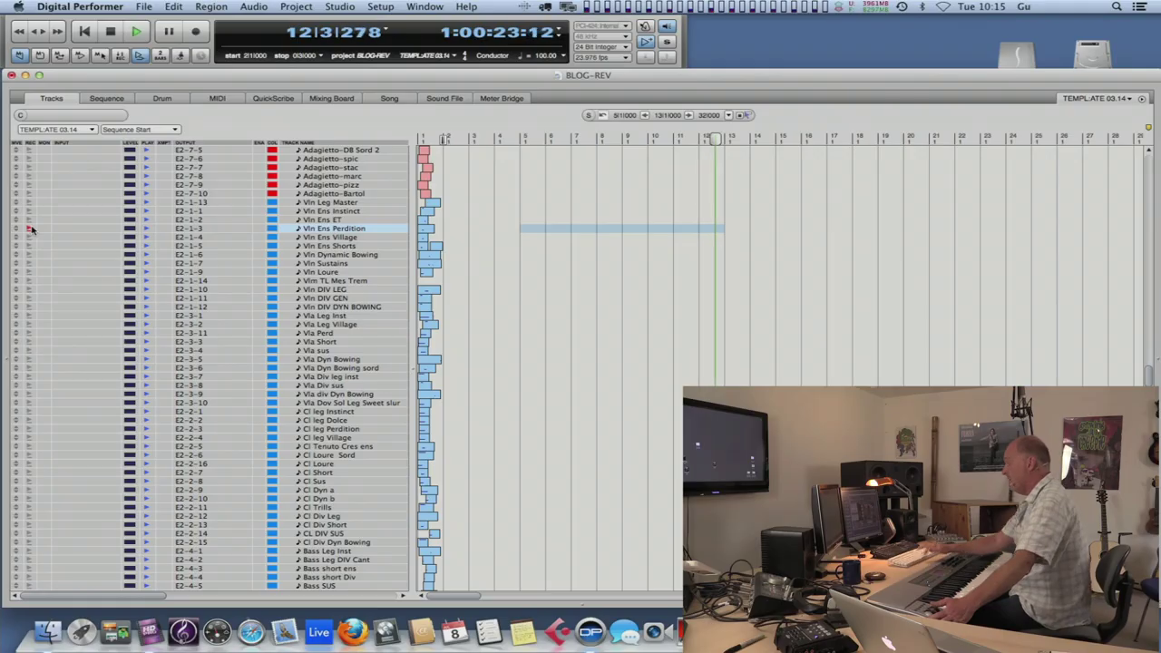
pyautogui.press('space')
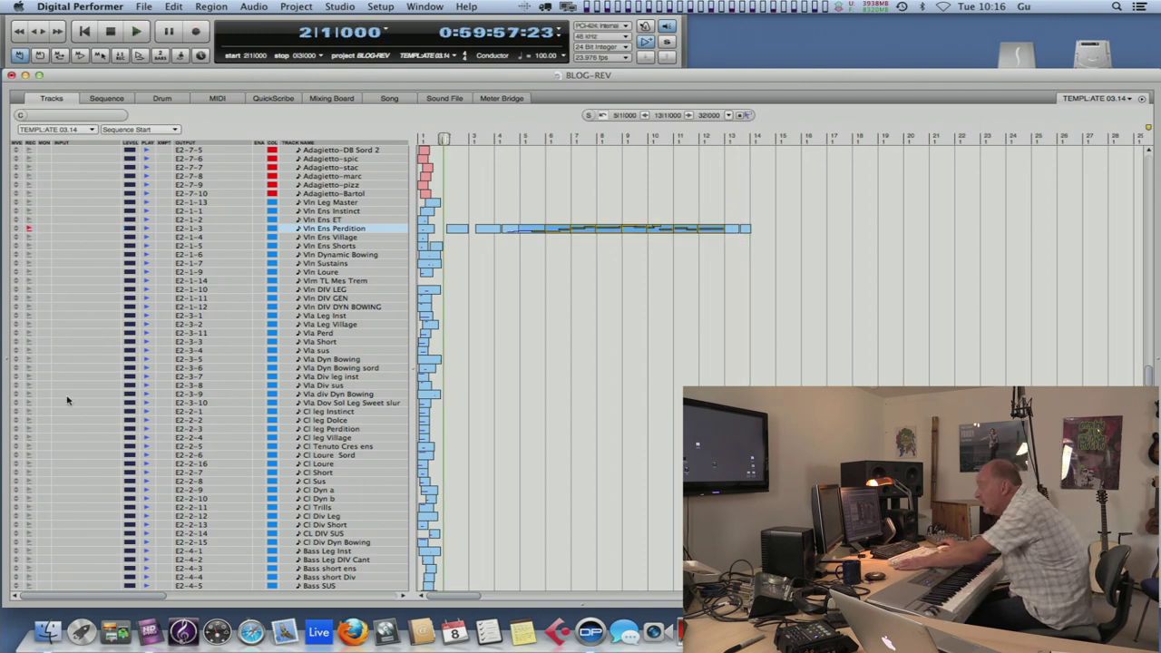
# Arm the Cl leg Perdition track and record a cello line beneath the violins through about measure 12
pyautogui.click(28, 428)
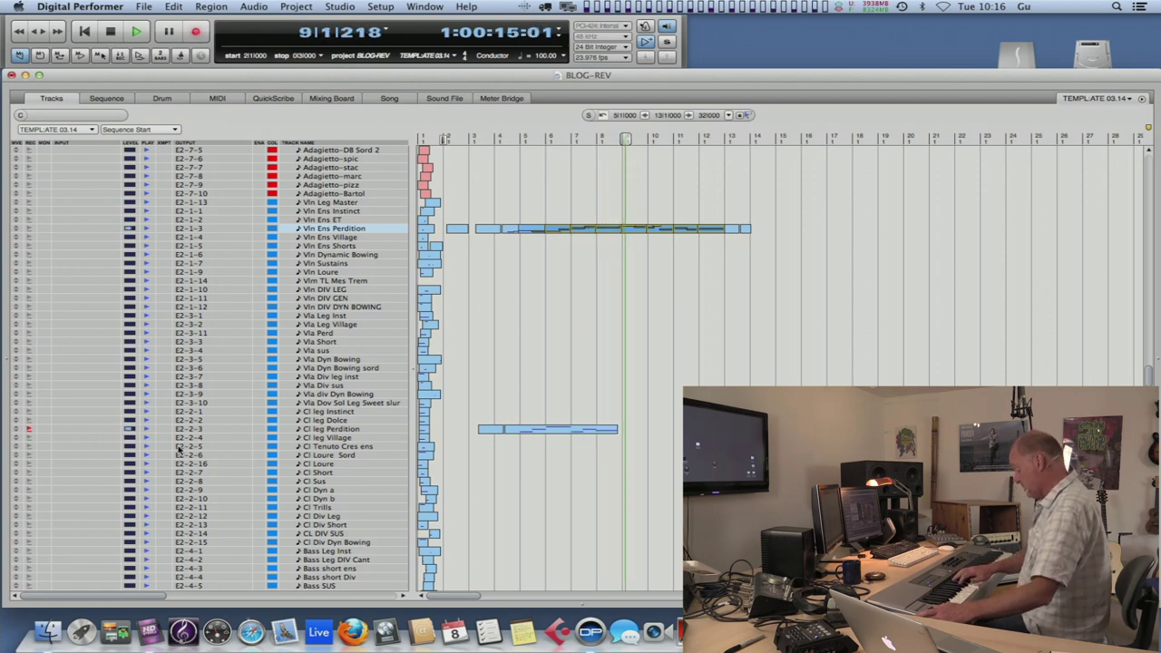
pyautogui.press('space')
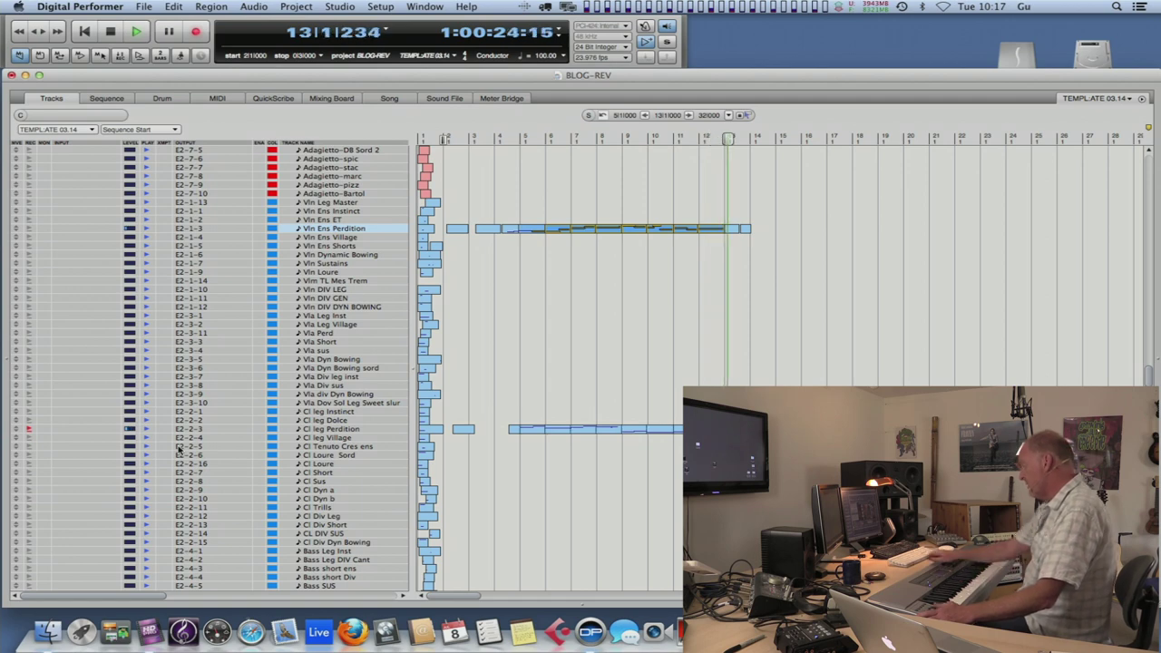
# Play the arrangement from measure 2 and arm the Bass Leg Inst track for recording
pyautogui.press('space')
pyautogui.press('space')
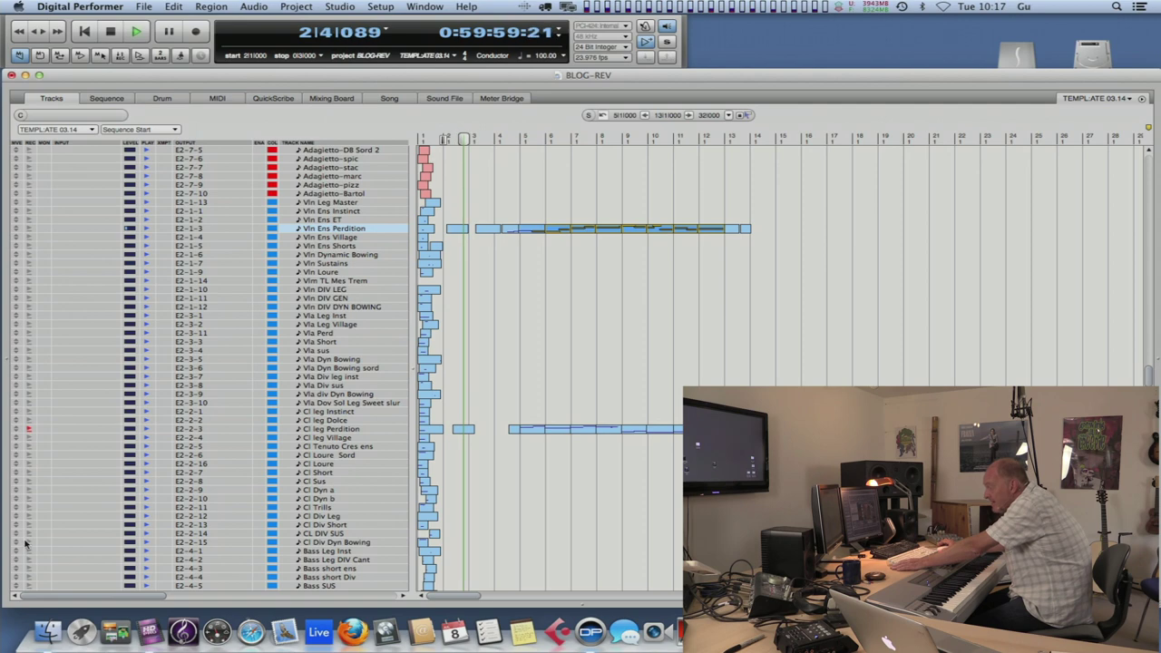
pyautogui.click(28, 551)
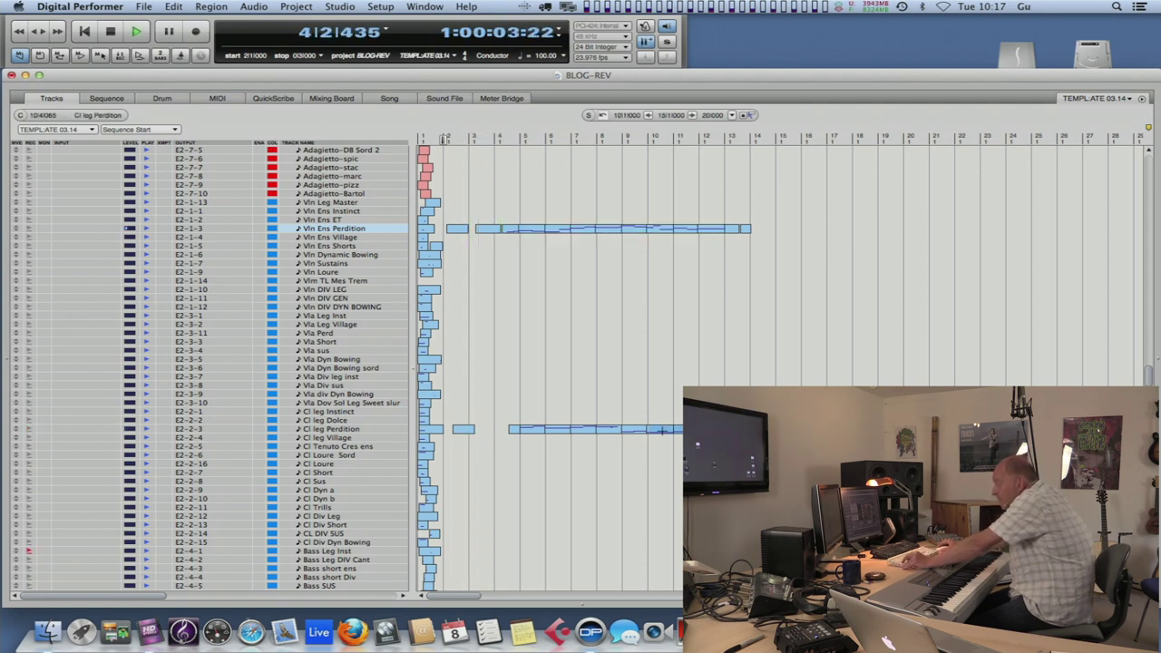
# Try moving the cello notes from measure 9 onward to the Bass Leg Inst track, and undo the move
pyautogui.moveTo(646, 432); pyautogui.dragTo(634, 532)
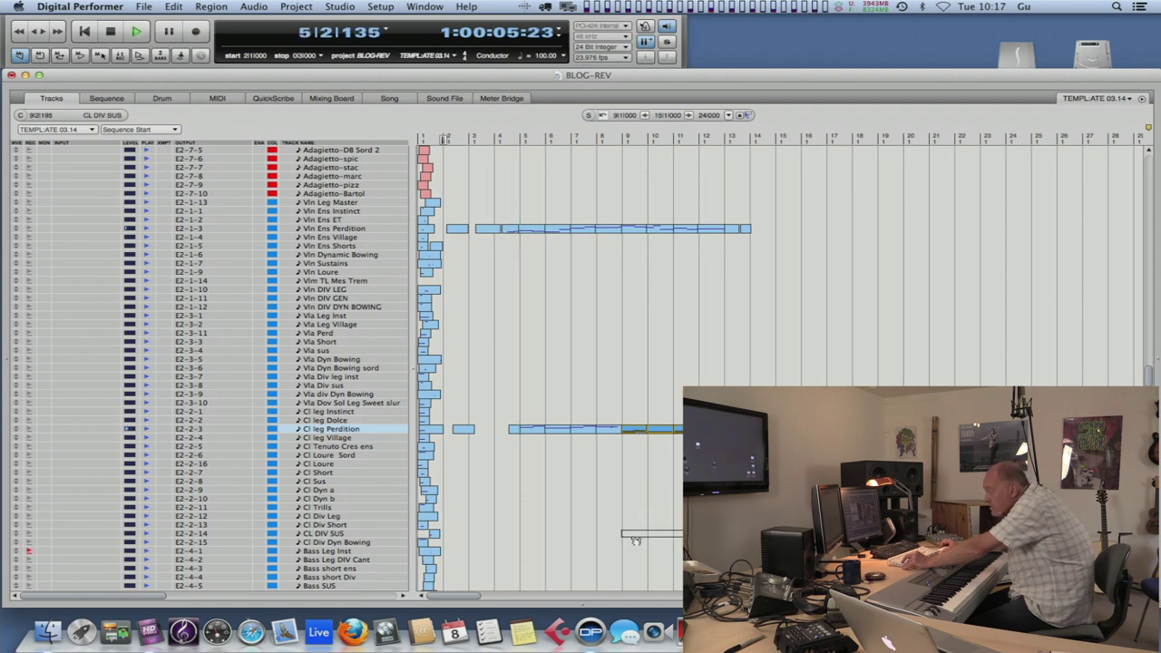
pyautogui.moveTo(638, 553); pyautogui.dragTo(638, 552)
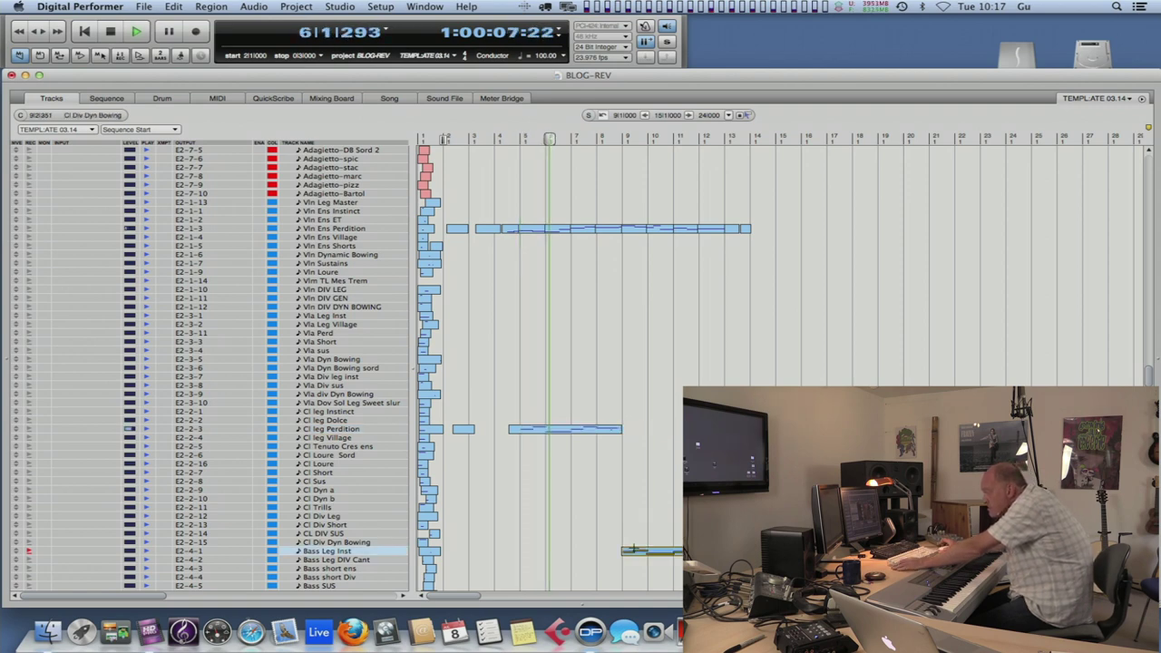
pyautogui.press('super+z')
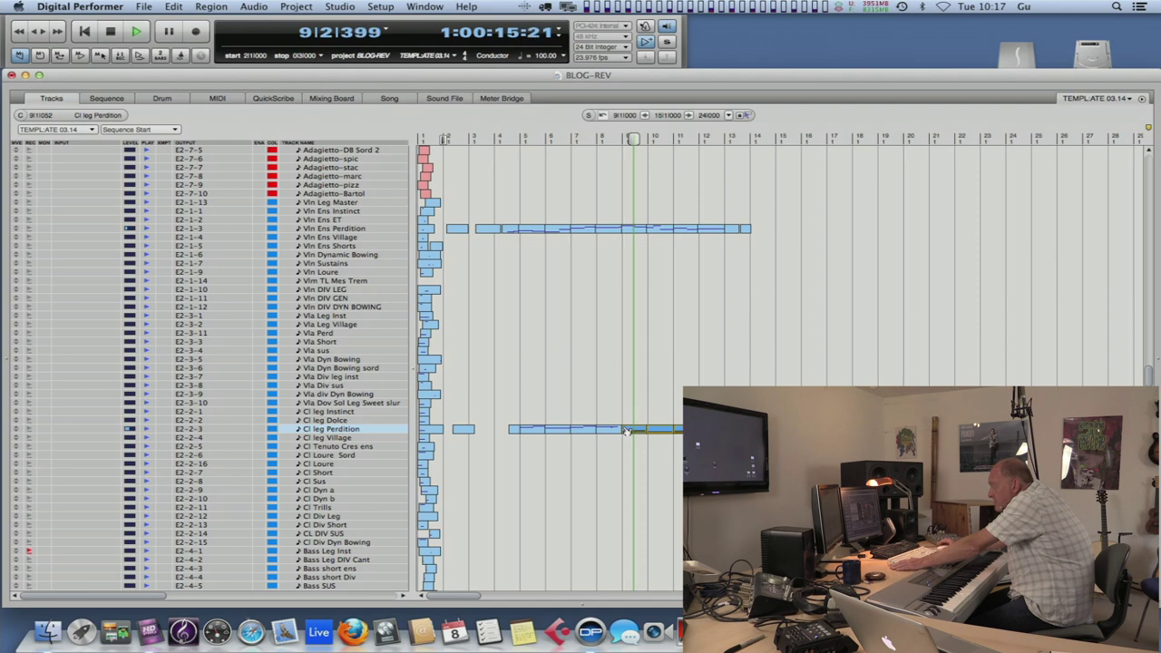
# Record a bass line on the Bass Leg Inst track through about measure 12, and undo the last edit
pyautogui.press('space')
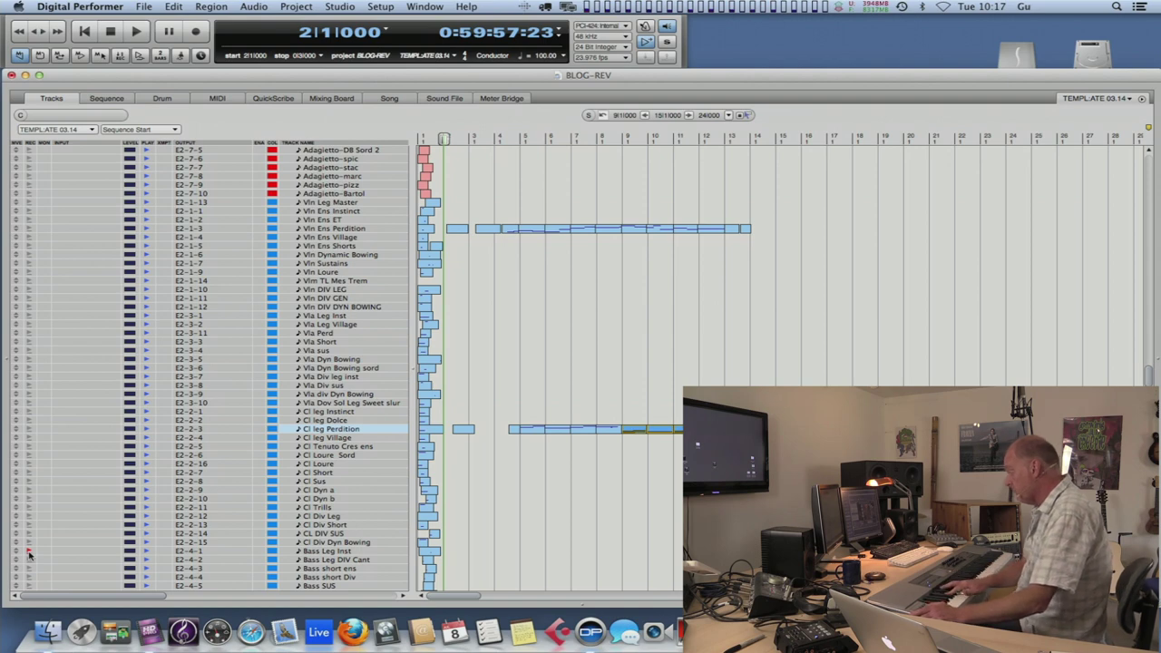
pyautogui.press('KP_3')
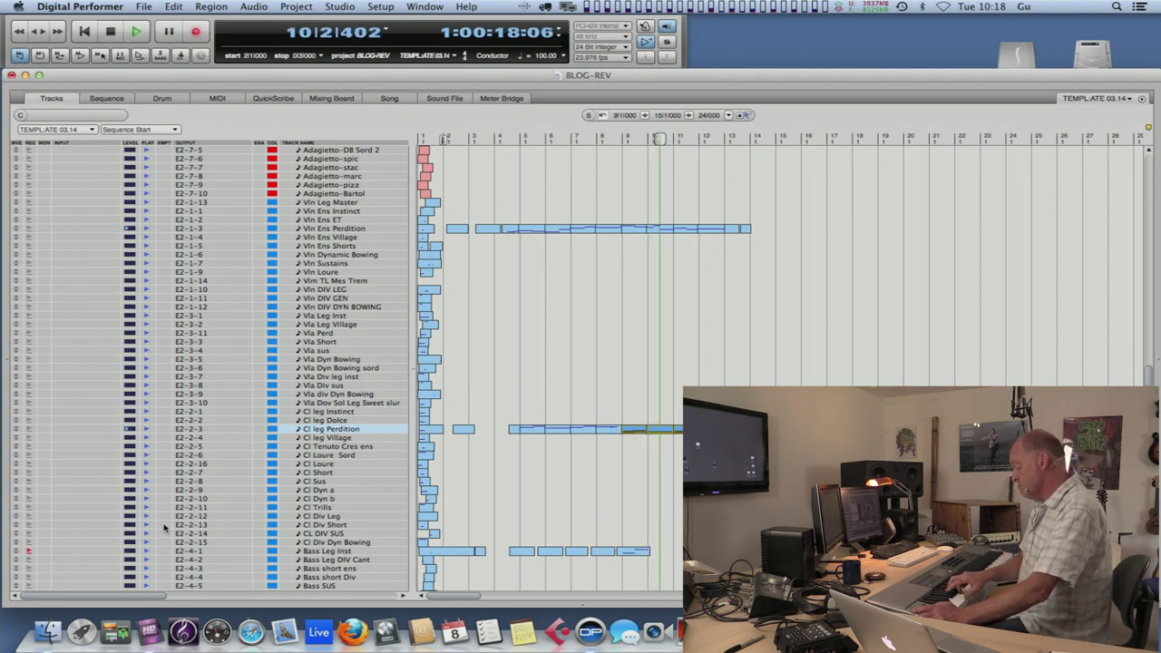
pyautogui.press('space')
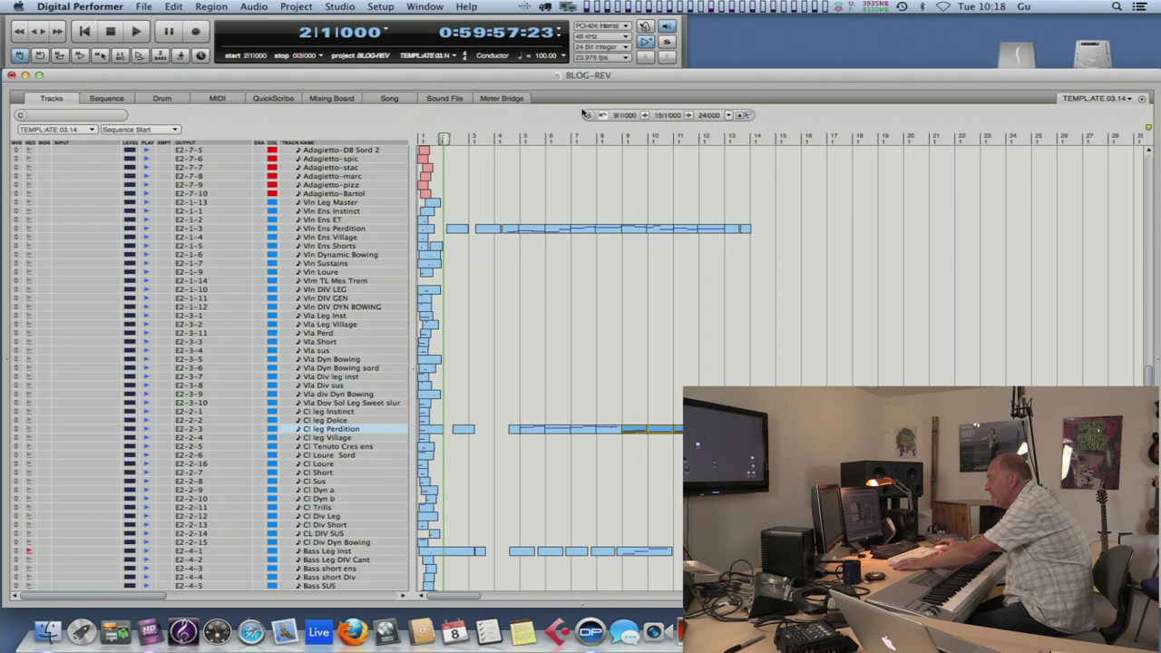
pyautogui.press('space')
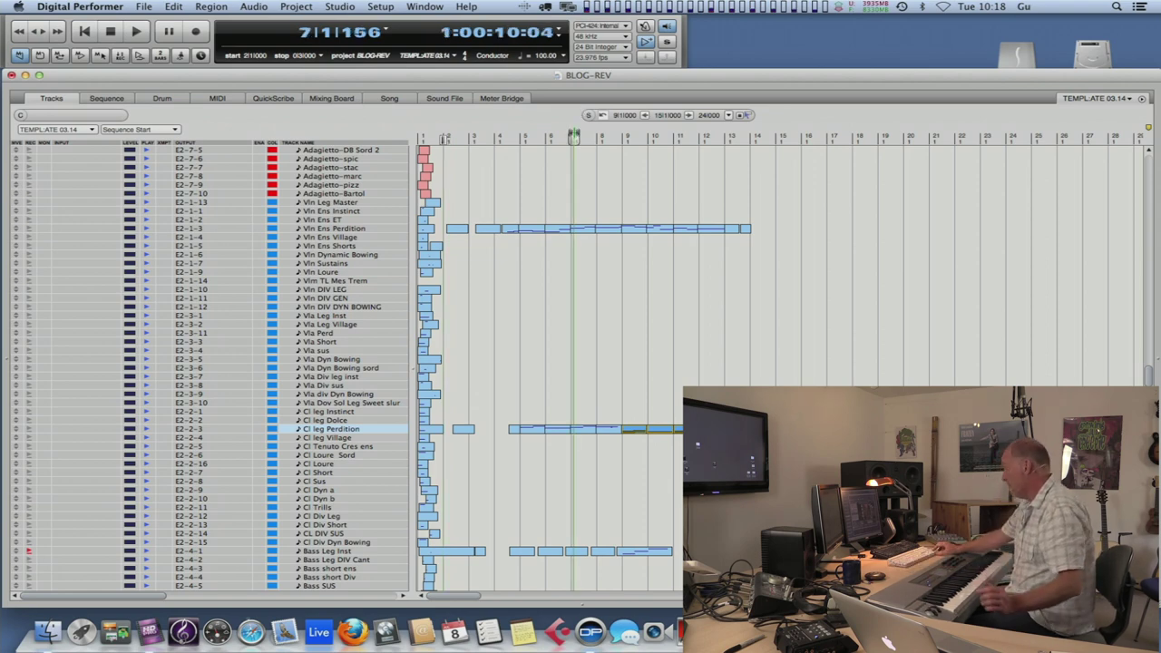
pyautogui.press('space')
pyautogui.press('space')
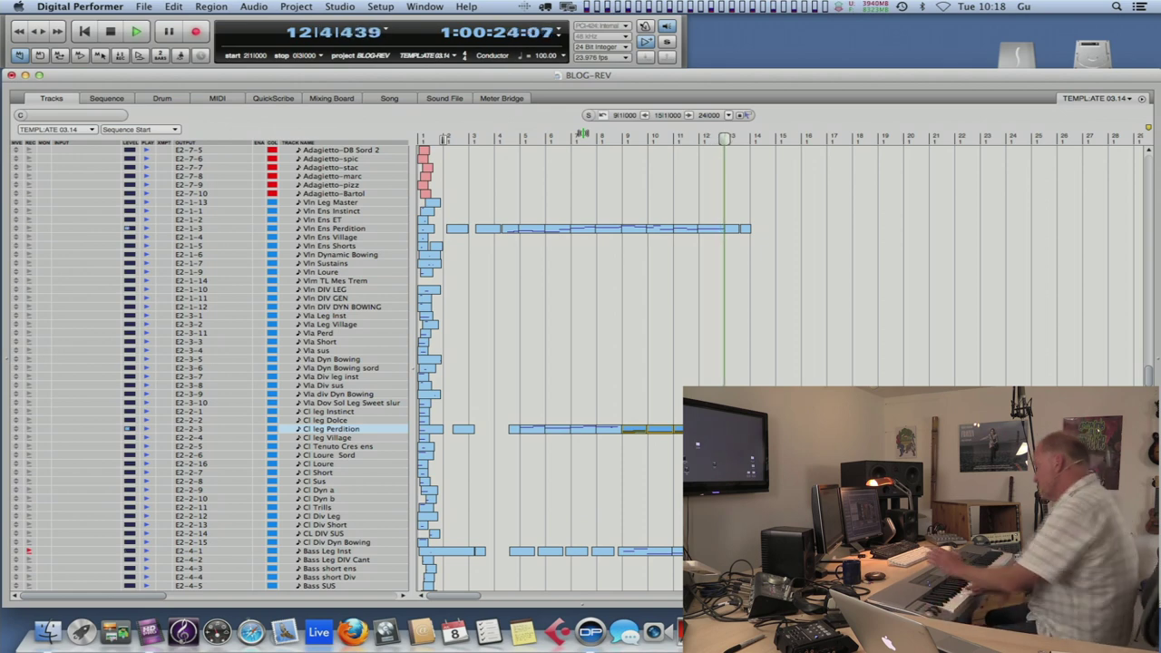
pyautogui.press('space')
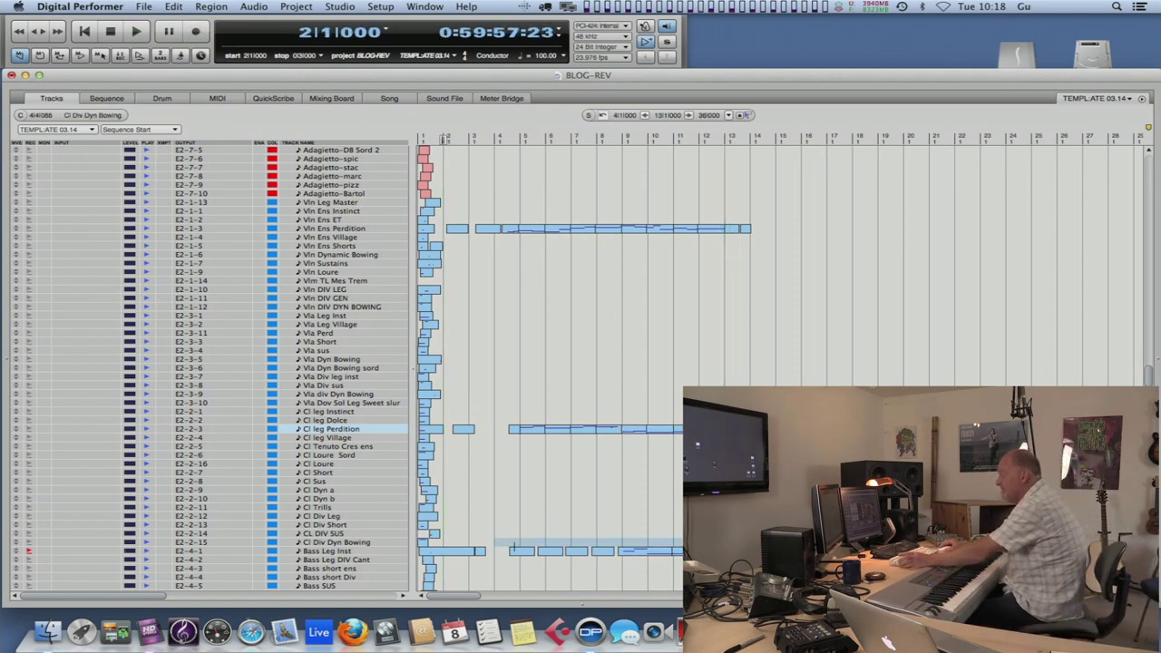
pyautogui.press('super+z')
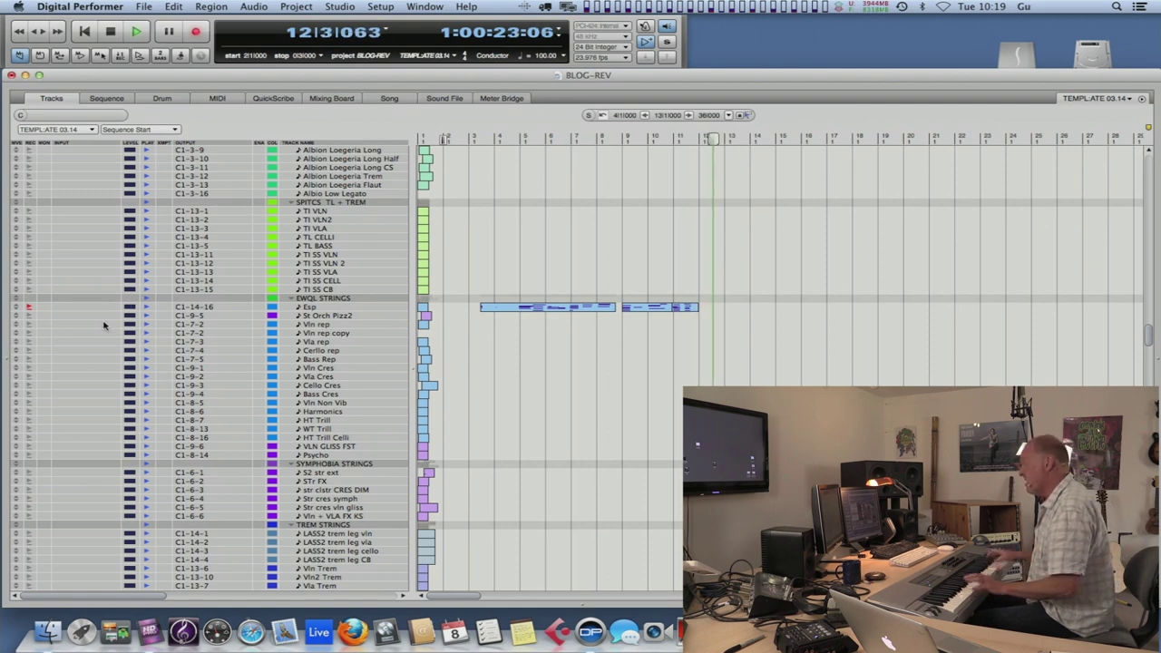
# Record a sustained string part on the Esp track in the EWQL strings group, running through about measure 12
pyautogui.press('space')
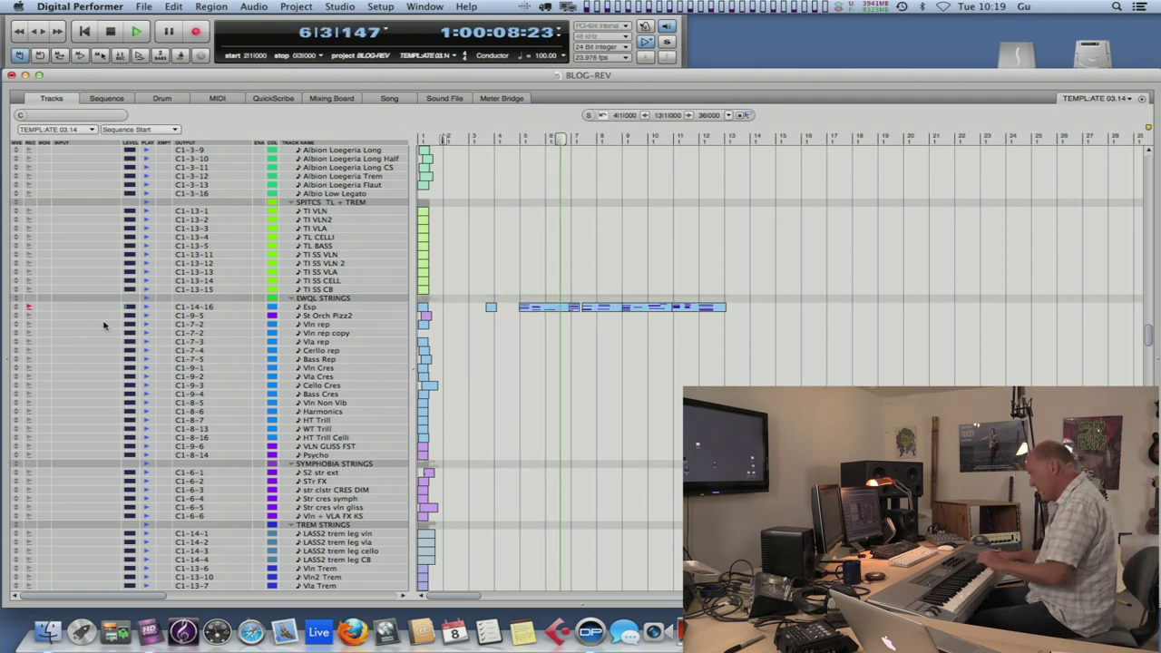
pyautogui.press('space')
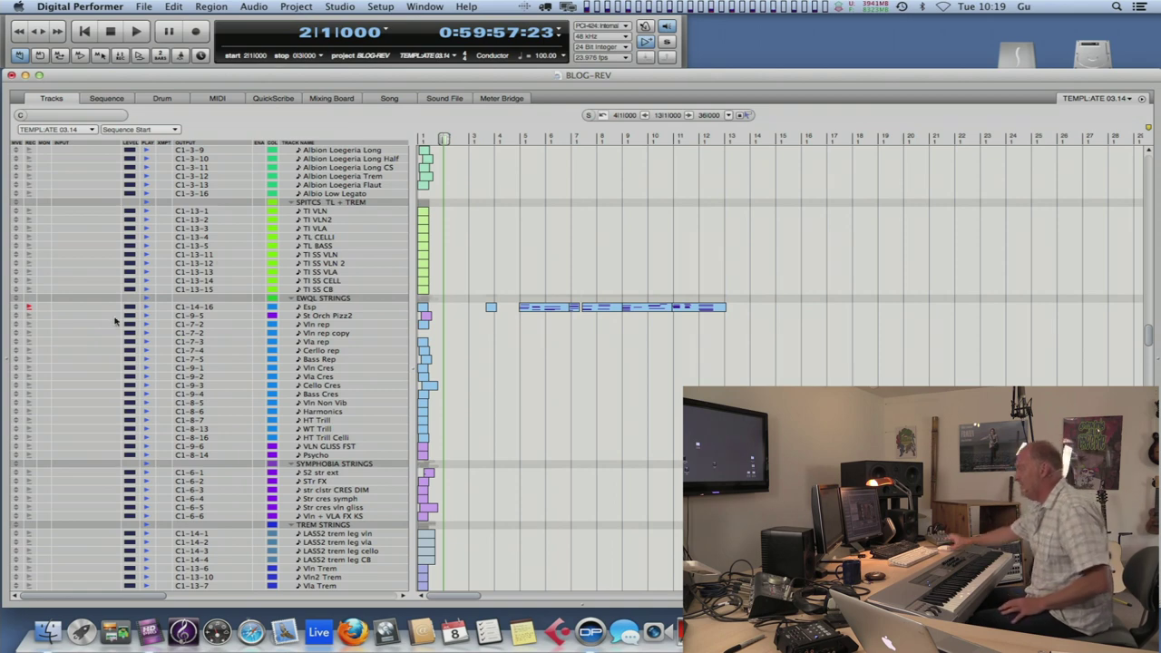
pyautogui.press('space')
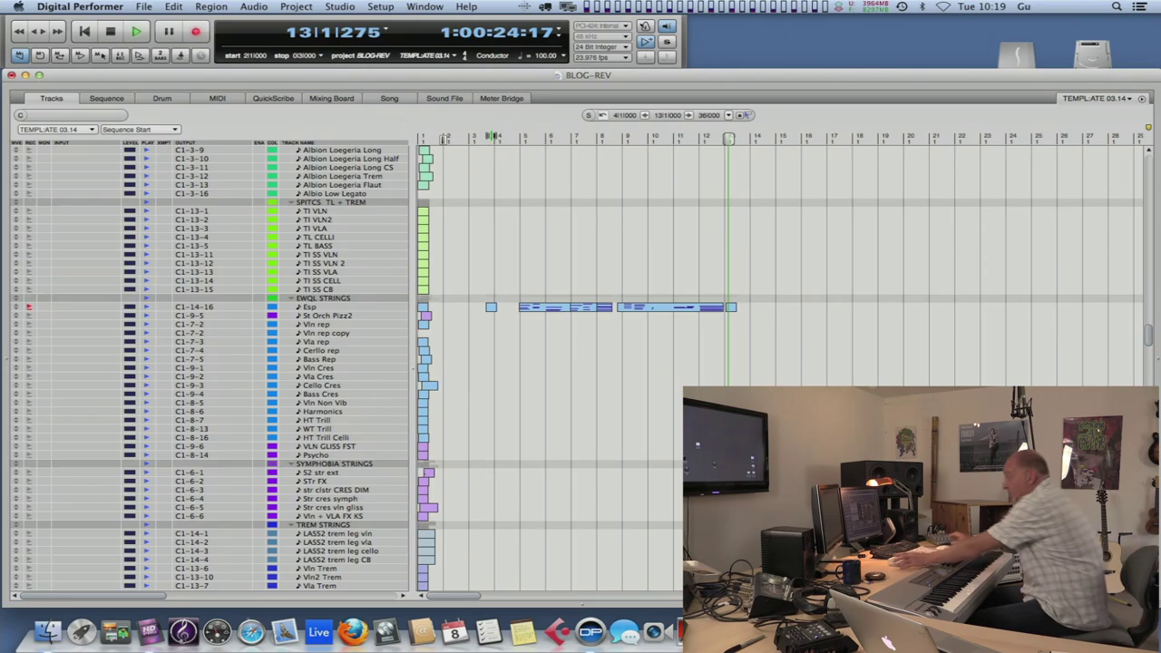
pyautogui.press('space')
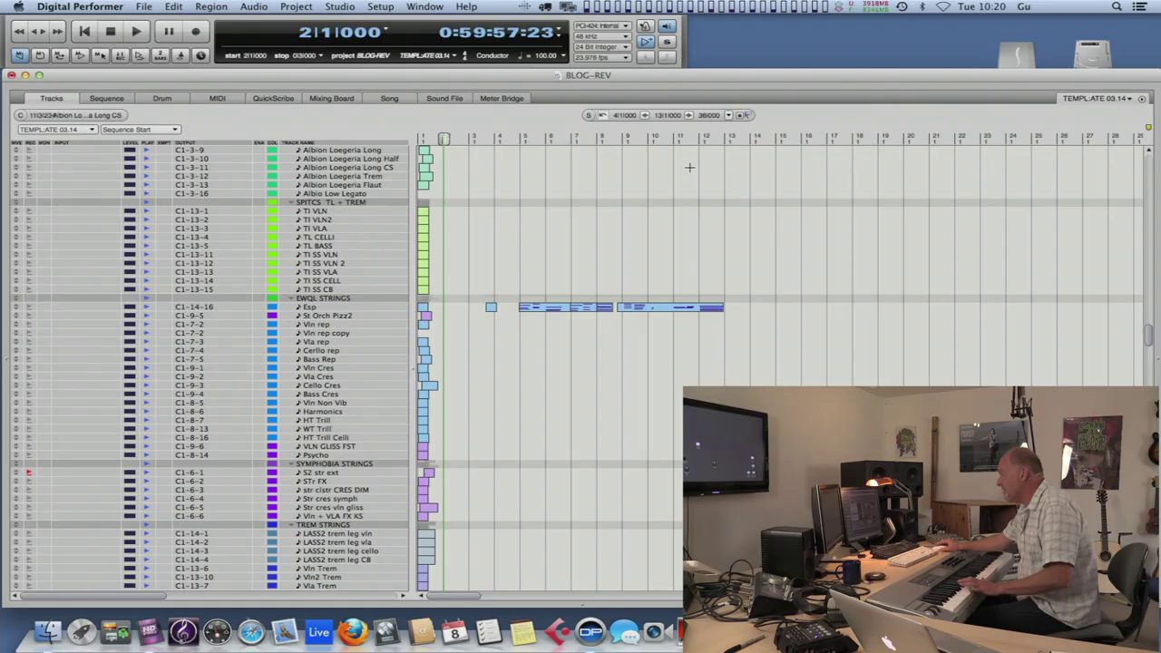
# Record a short string accent on the S2 str ext track at about measure 11, and play back the arrangement from measure 2
pyautogui.click(675, 136)
pyautogui.press('KP_3')
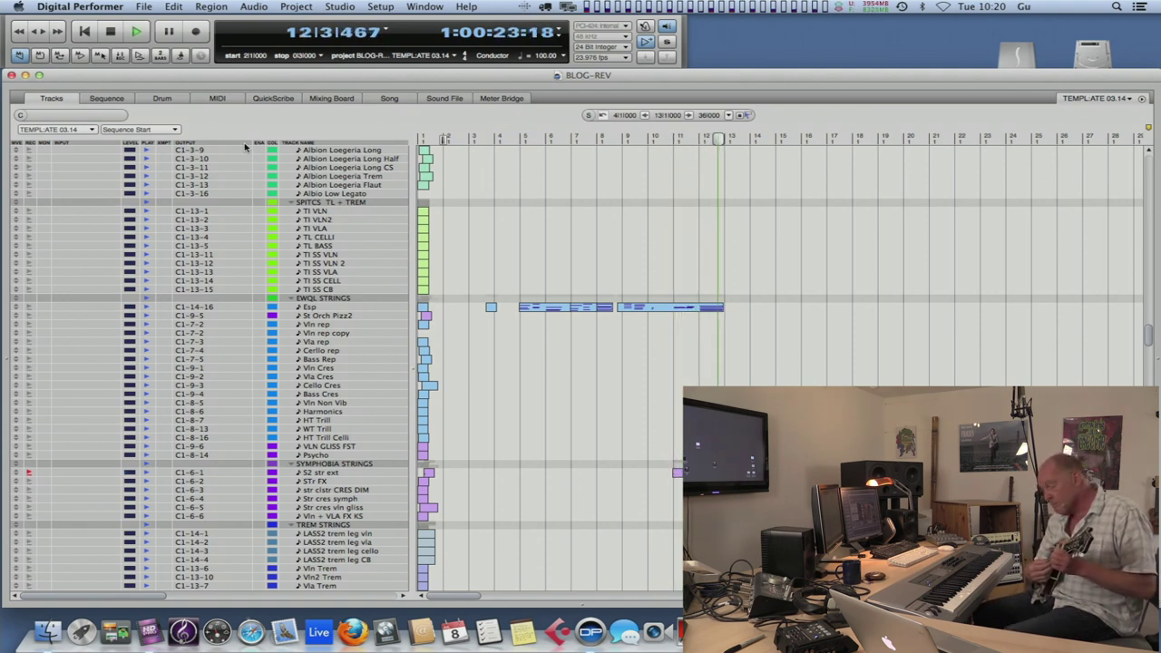
pyautogui.press('space')
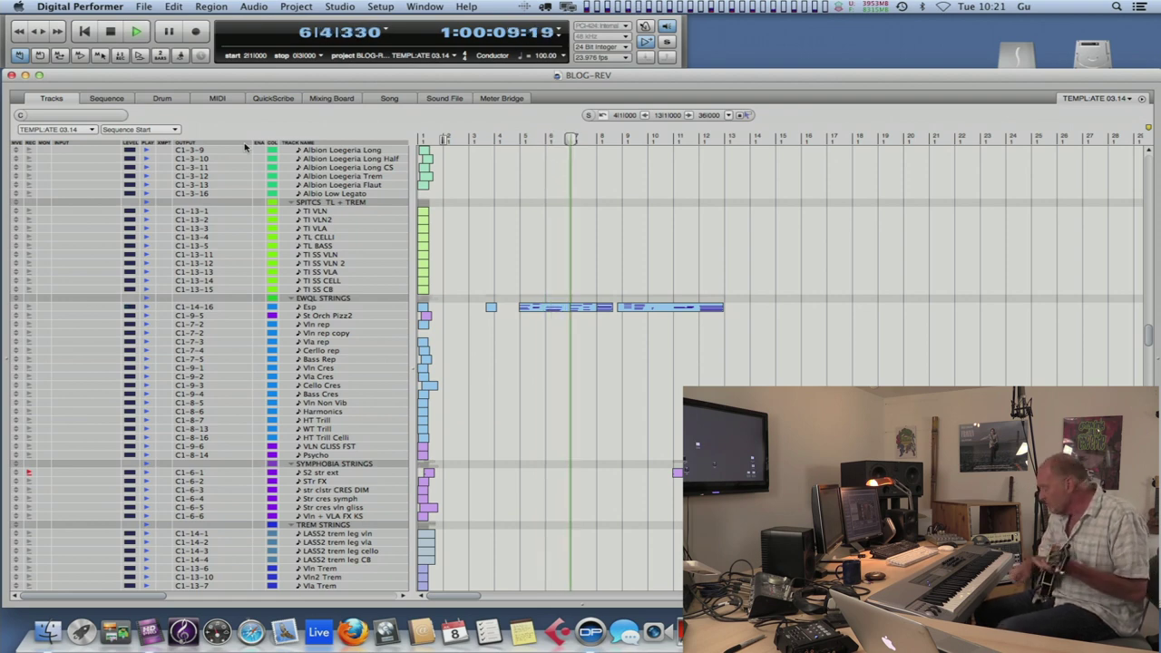
pyautogui.press('space')
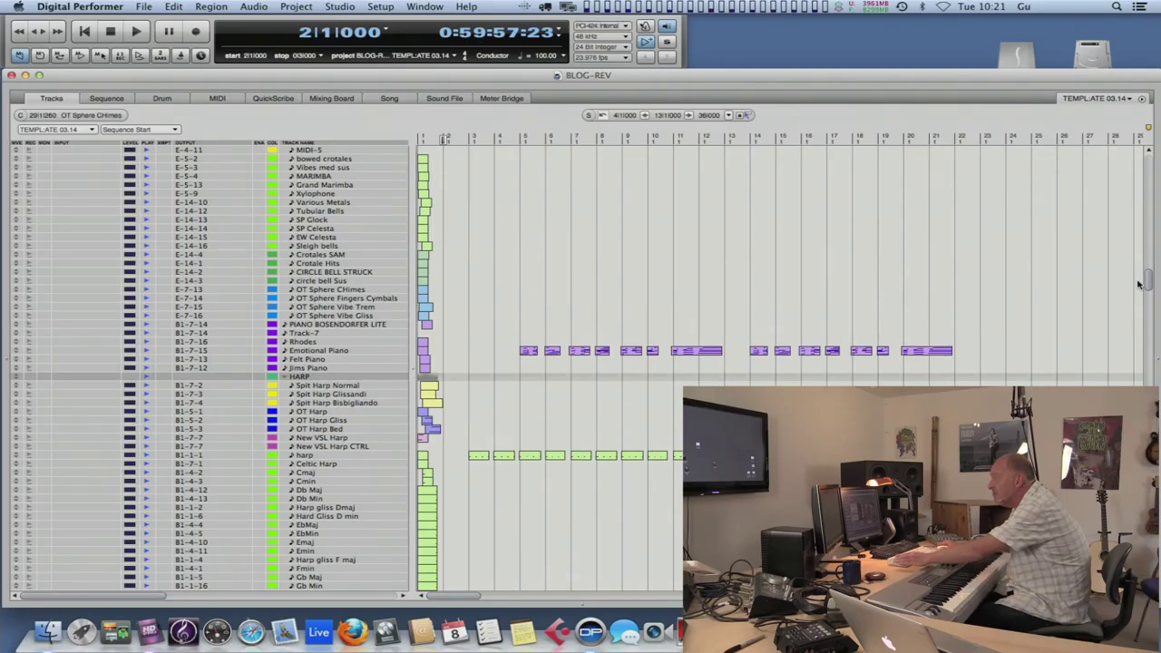
# Find the Plucked Piano track in the ethnic pitched group and delete all its MIDI phrases from measure 1 to 9
pyautogui.scroll(-1, 608, 374)
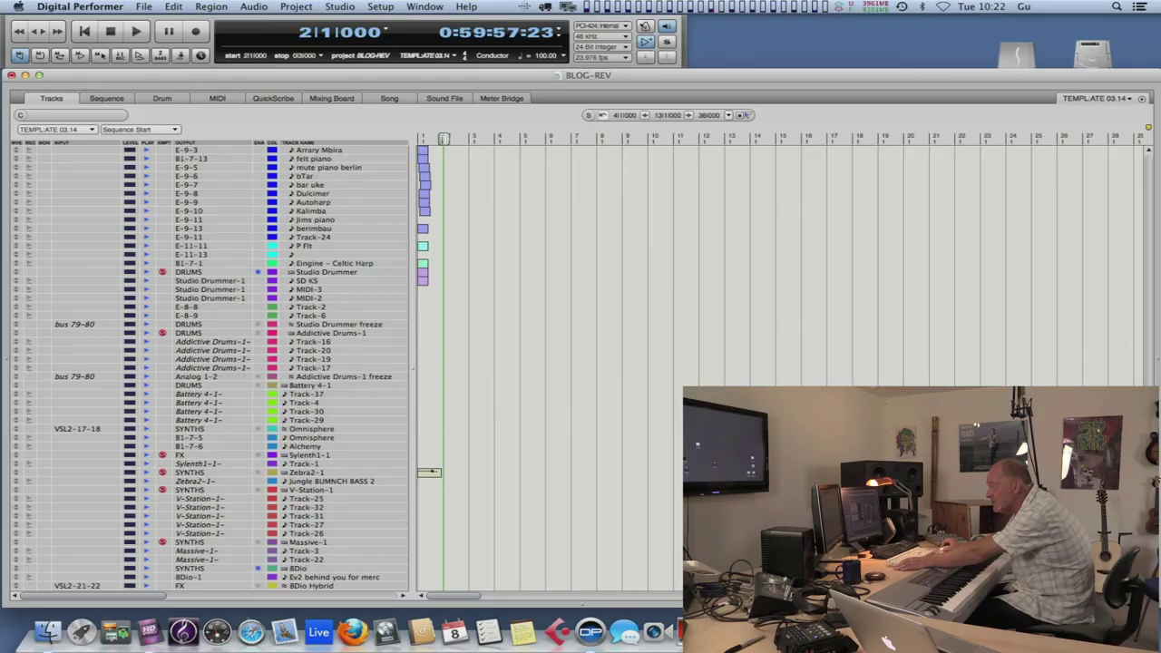
pyautogui.scroll(-10, 218, 363)
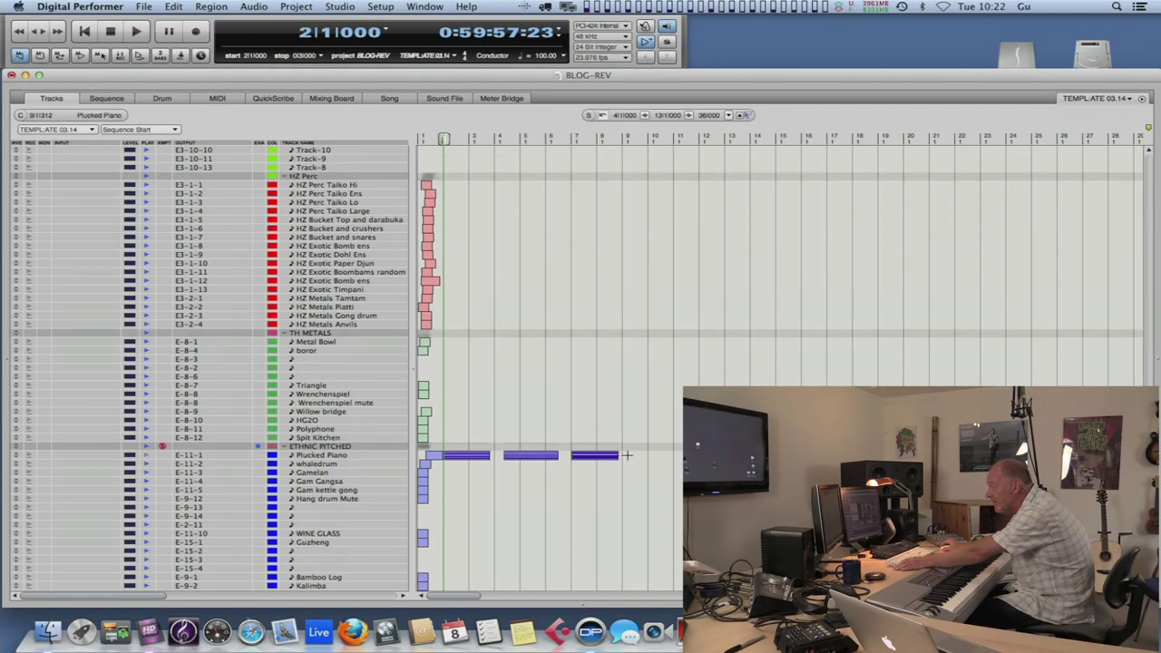
pyautogui.click(37, 459)
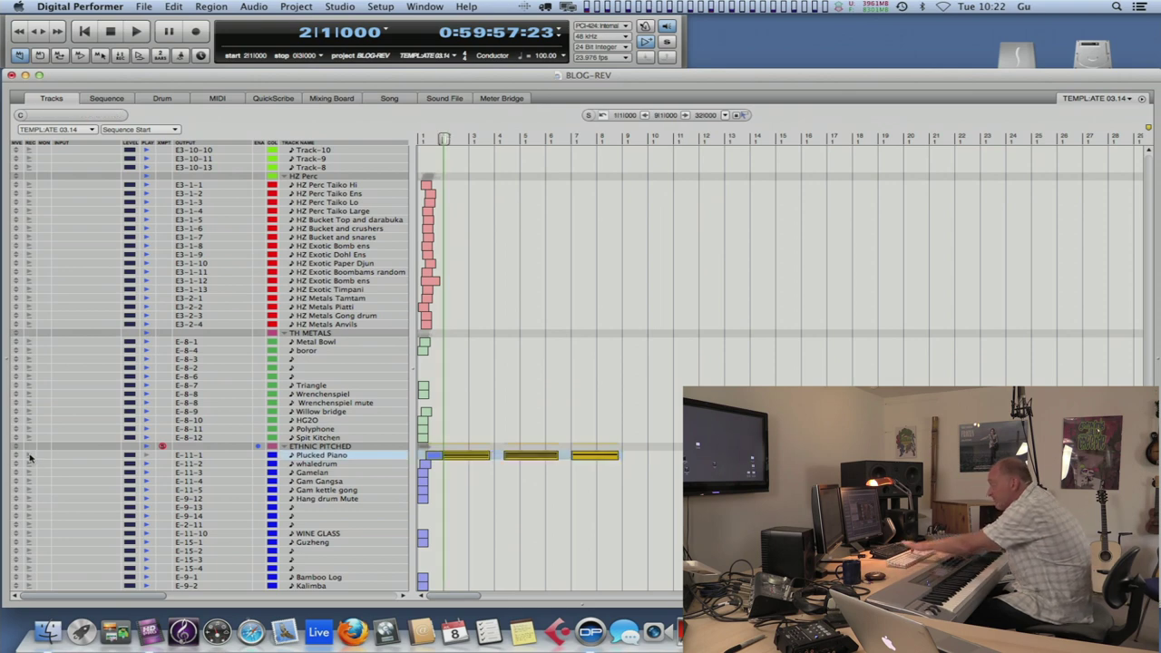
pyautogui.press('BackSpace')
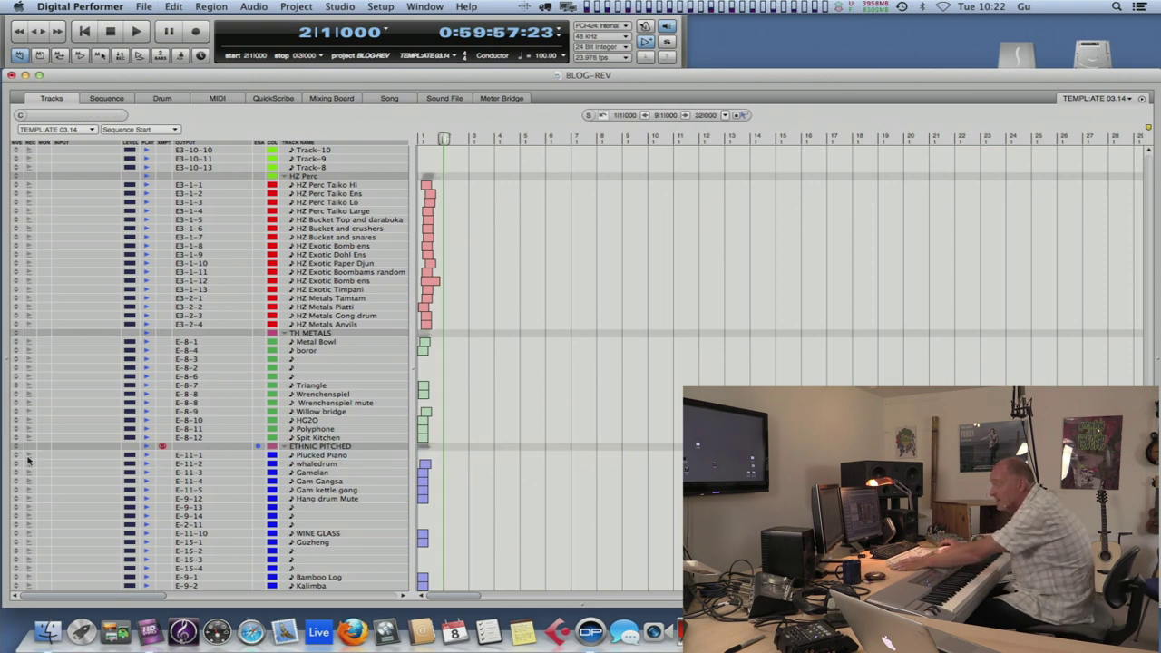